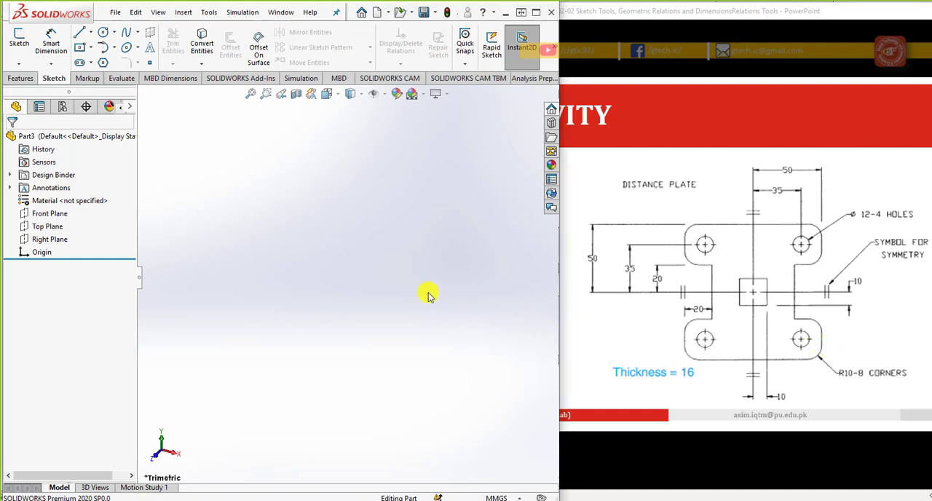
Step: Start a sketch on the Top Plane and draw a center rectangle from the origin, about 35.5 by 40 mm
click(54, 228)
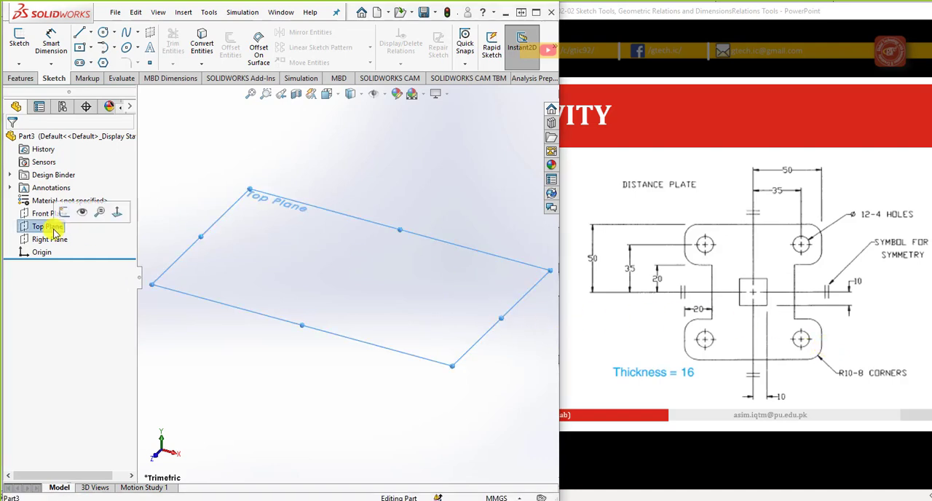
click(20, 43)
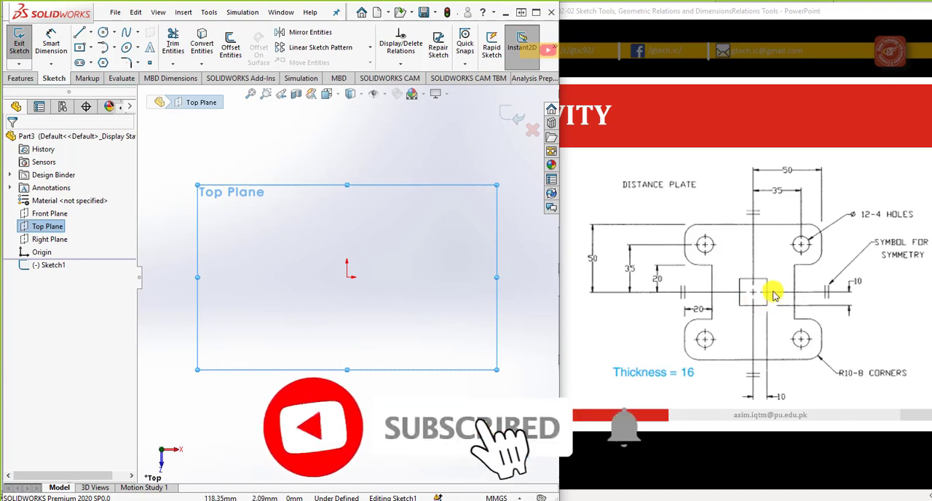
click(80, 48)
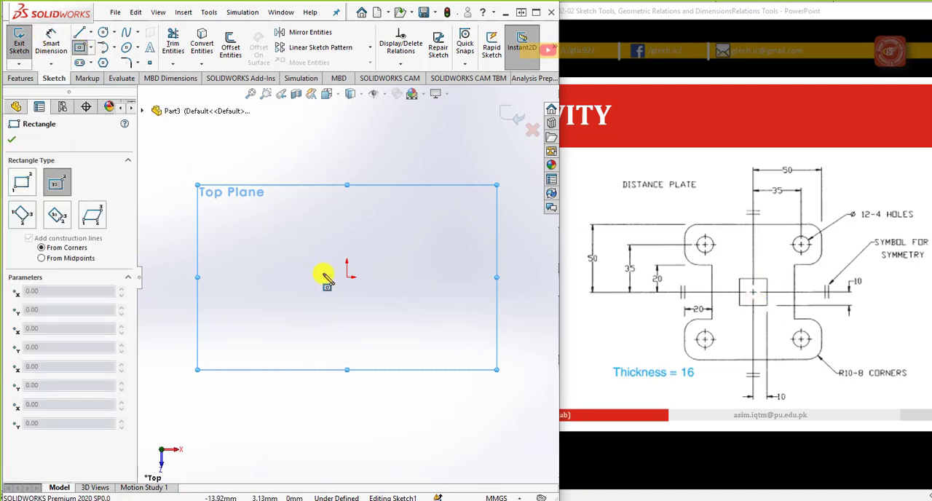
click(51, 184)
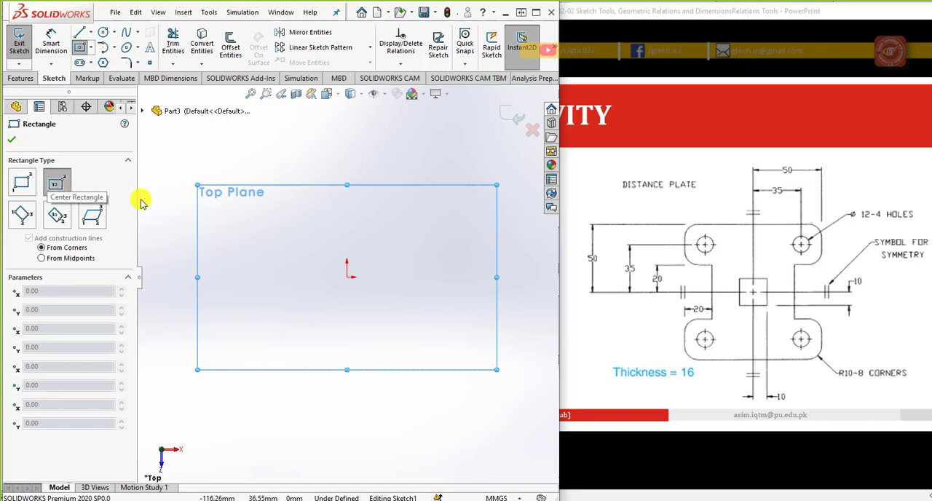
click(347, 277)
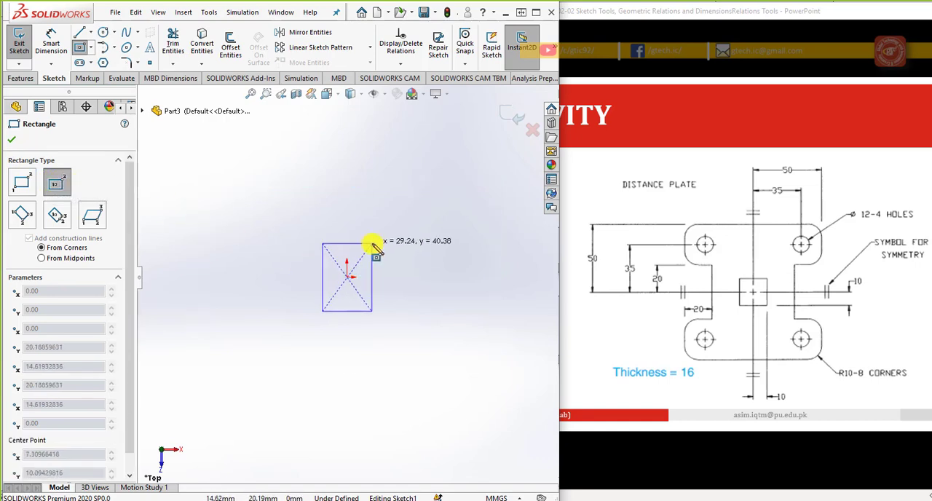
click(377, 244)
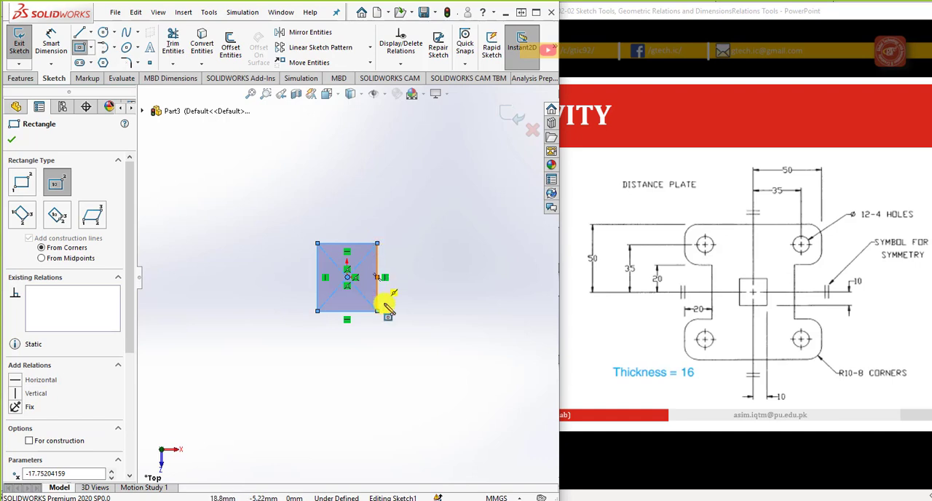
scroll(386, 315, up, 1)
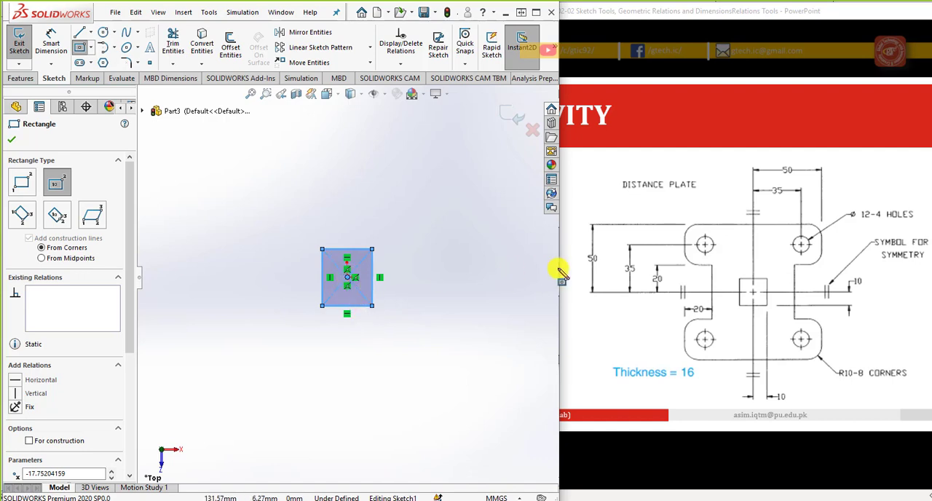
Step: Draw a horizontal centerline about 102 mm long from the origin out past the rectangle's right side
click(90, 33)
click(93, 62)
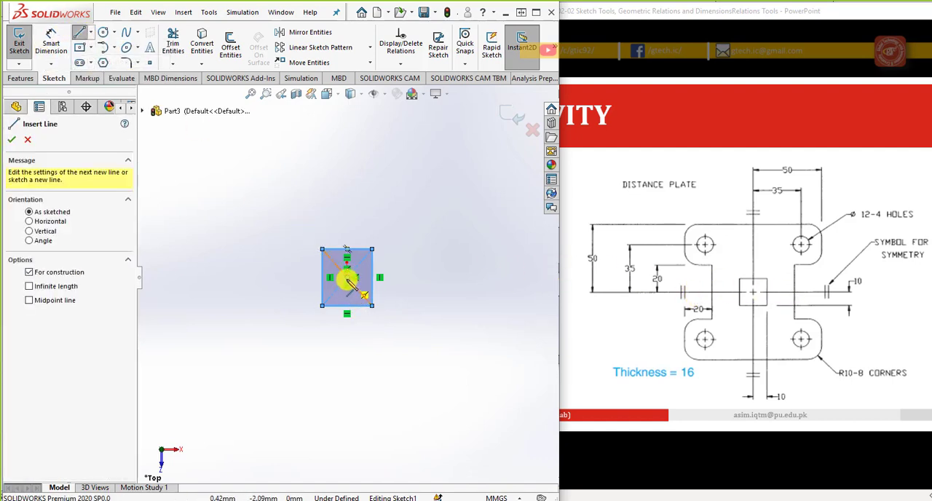
click(348, 277)
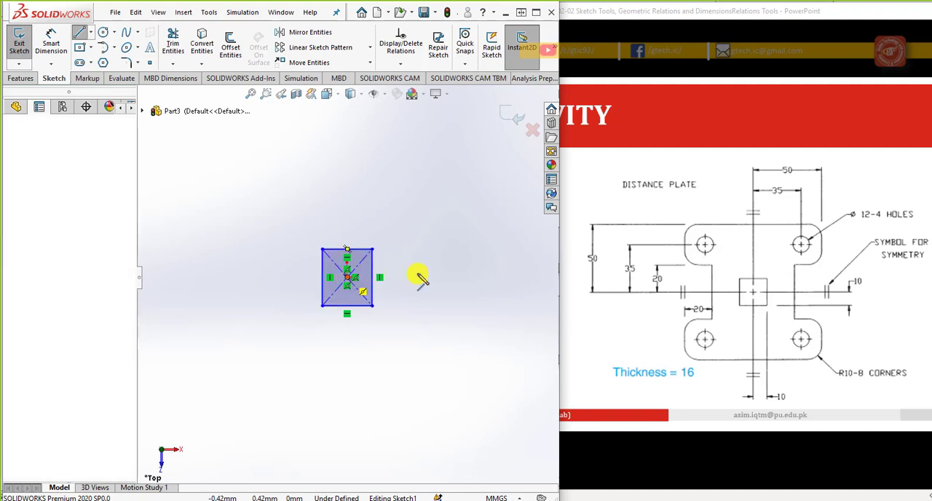
click(488, 278)
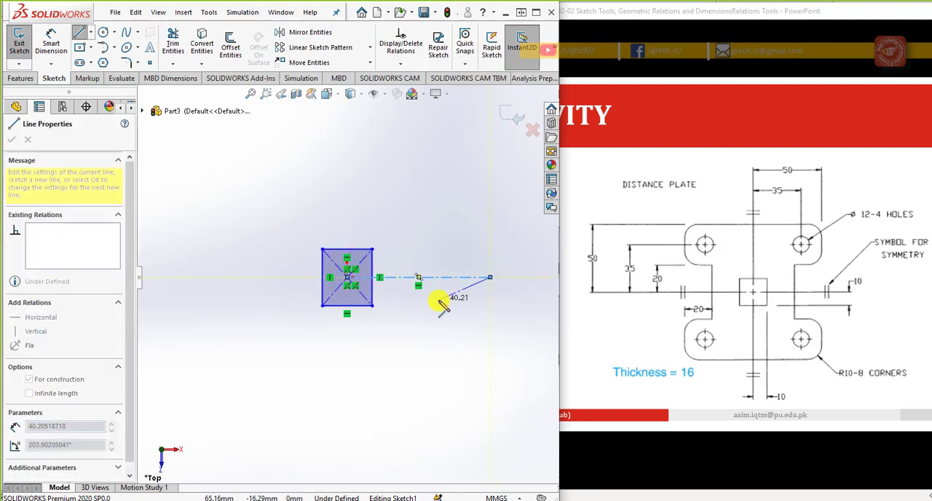
key(Escape)
Step: Draw a vertical line about 89 mm long upward from the origin and make it construction geometry
key(l)
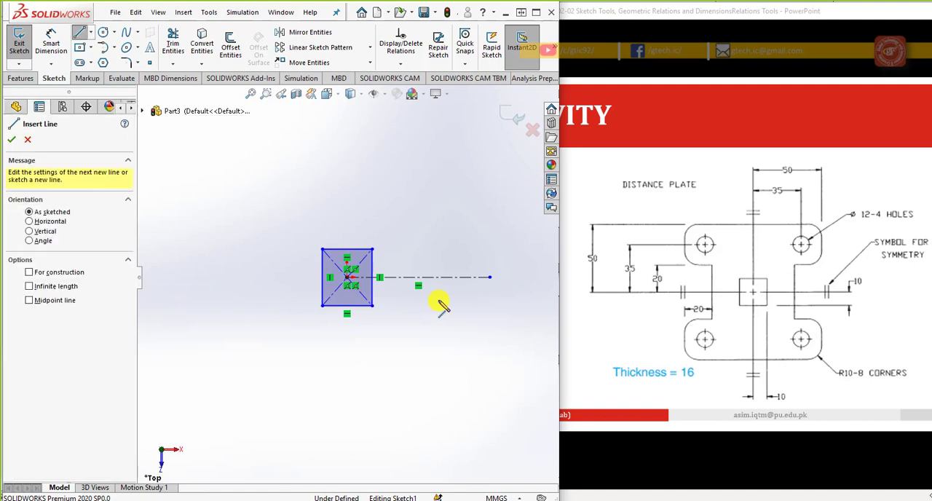
click(348, 278)
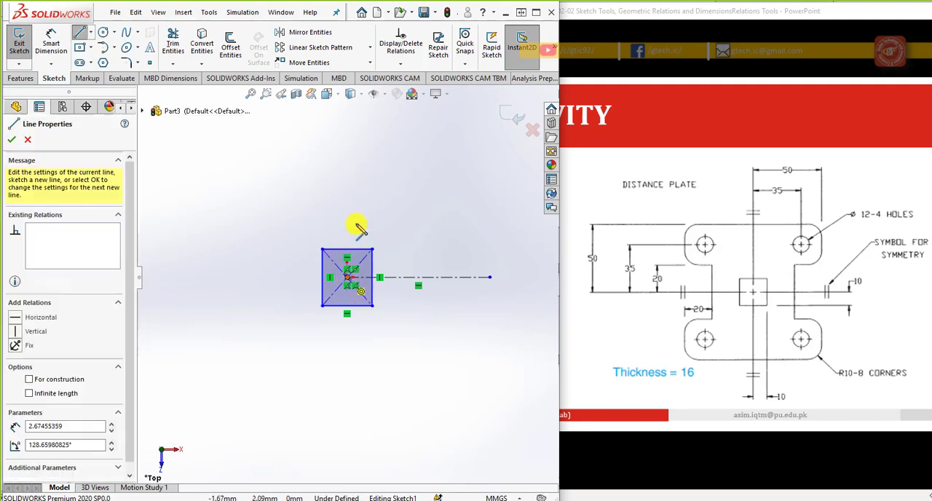
click(350, 157)
key(Escape)
click(349, 171)
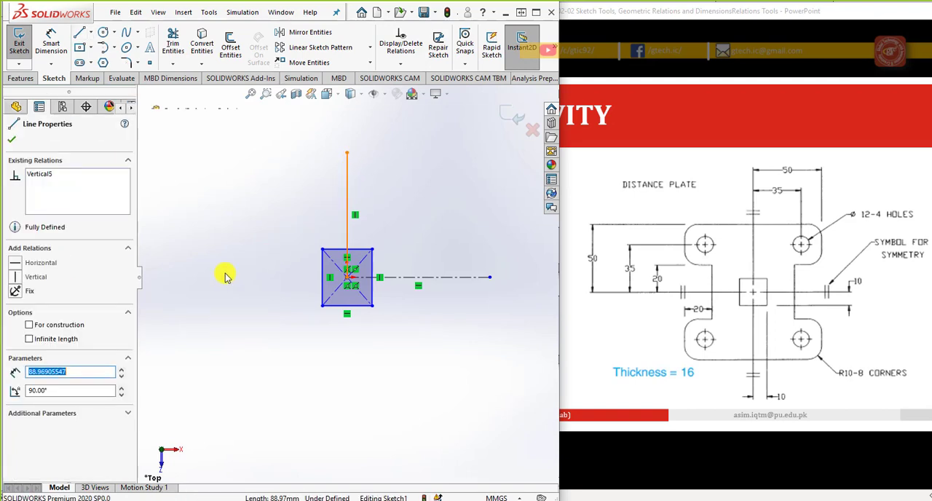
click(58, 324)
click(292, 350)
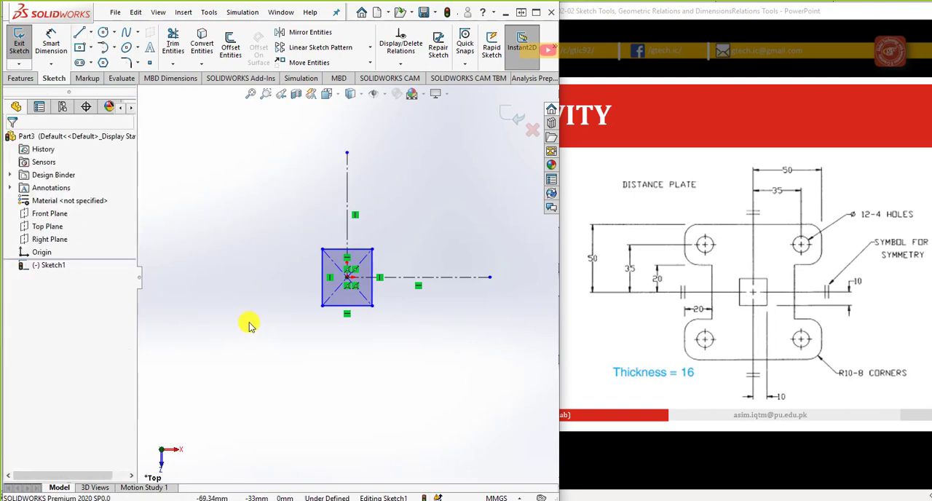
Step: Turn on Dynamic Mirror for the sketch, using the vertical centerline as the mirror axis
scroll(446, 255, down, 2)
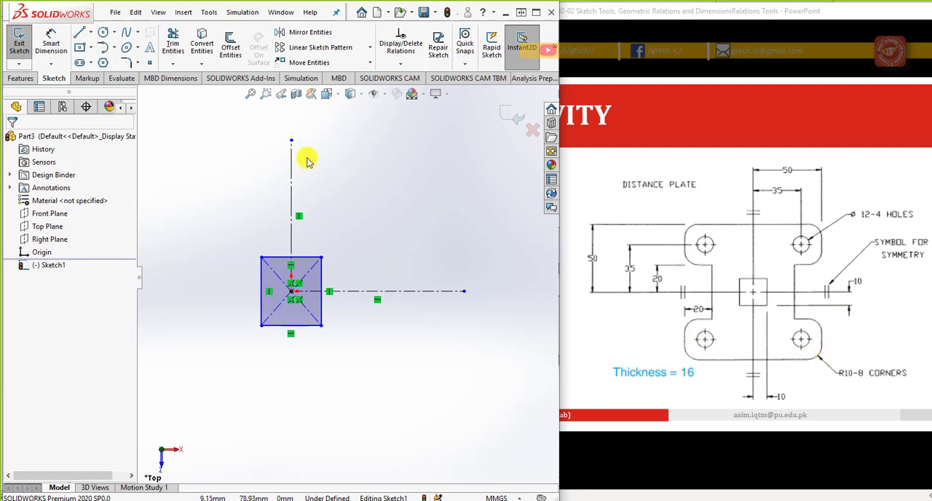
click(208, 13)
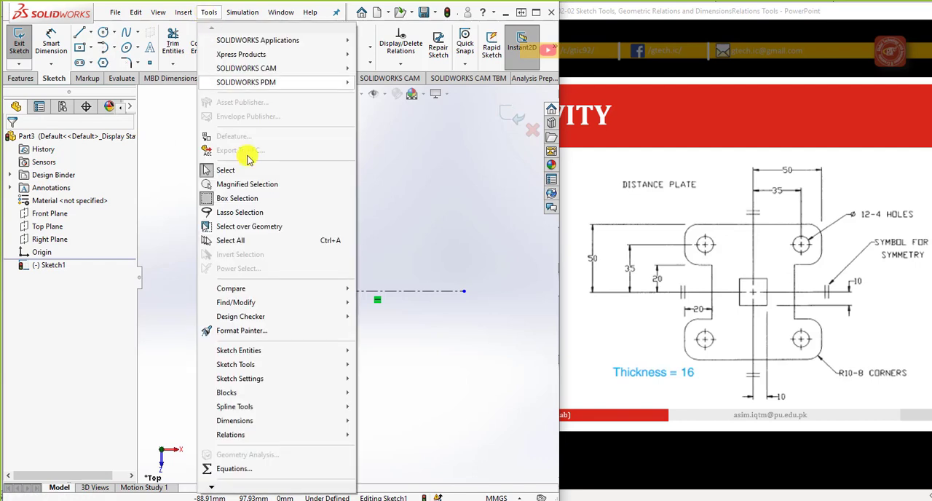
mouse_move(331, 371)
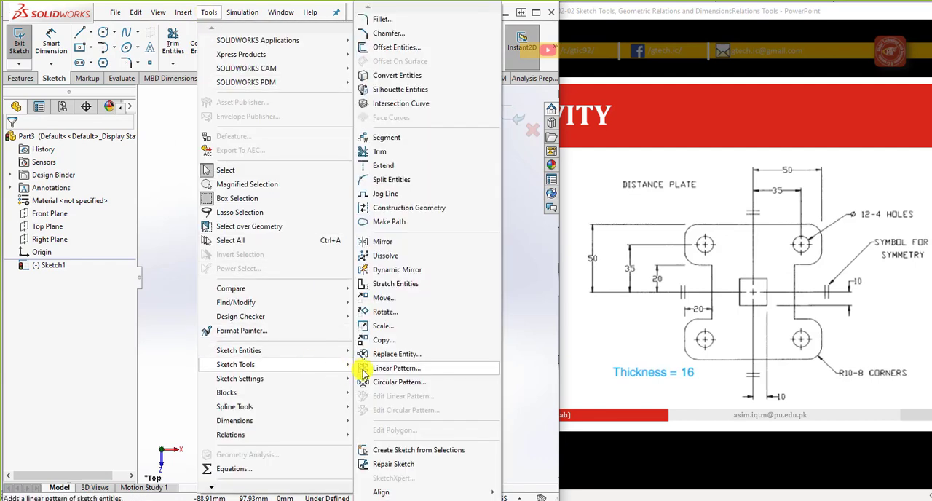
click(411, 275)
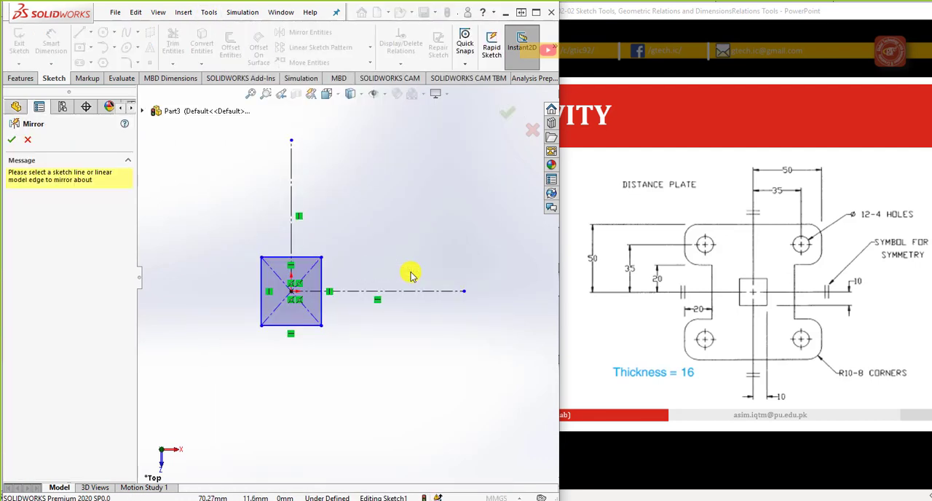
click(291, 167)
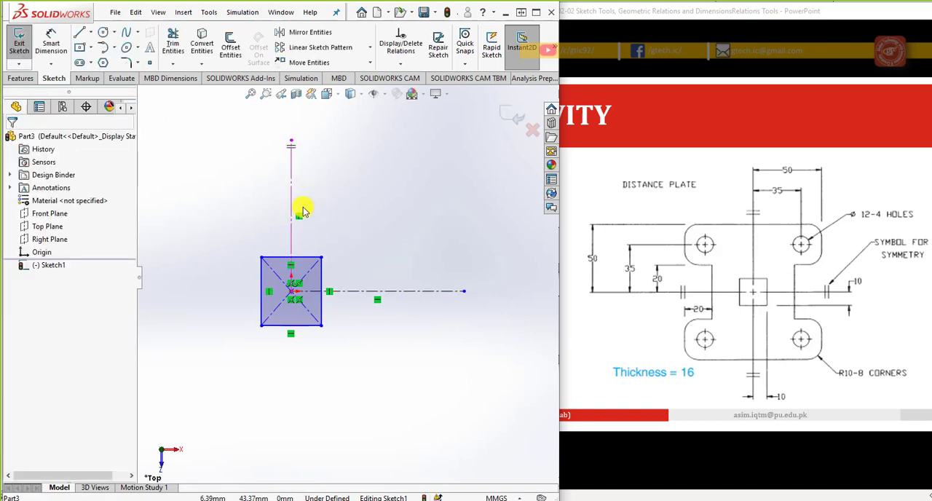
Step: Sketch the plate's top edge rightward from the vertical centerline, a tangent corner arc of about 14 mm radius, and a vertical side about 12 mm long
click(79, 32)
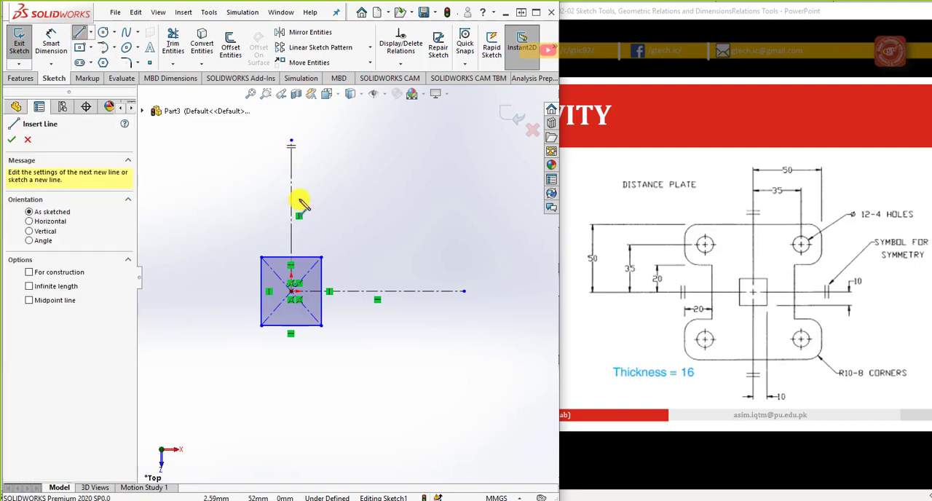
click(291, 170)
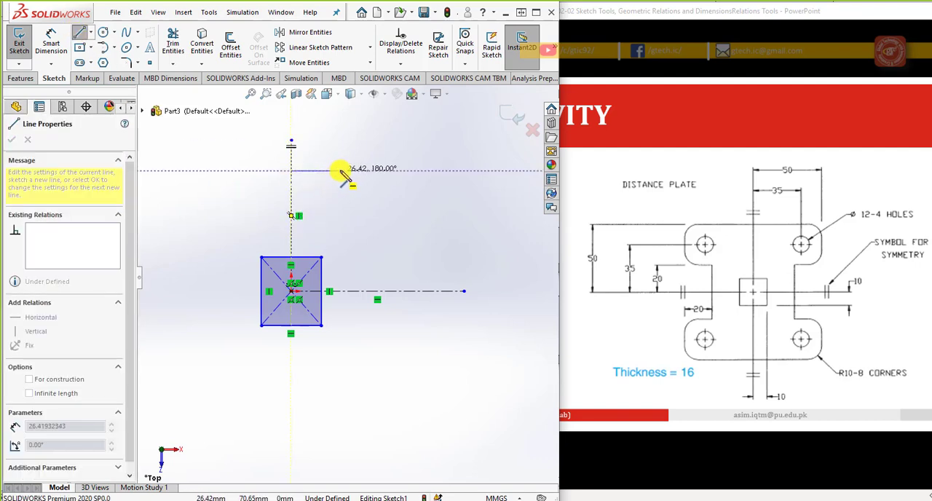
click(346, 171)
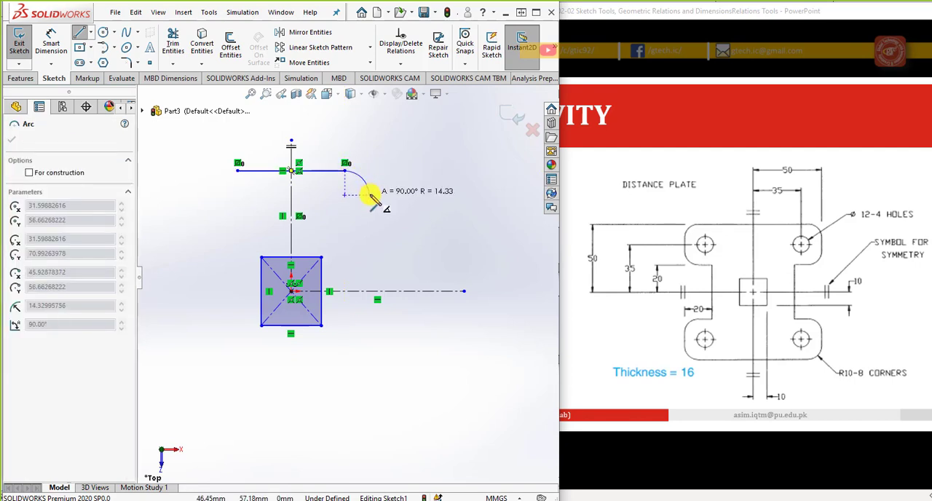
click(369, 191)
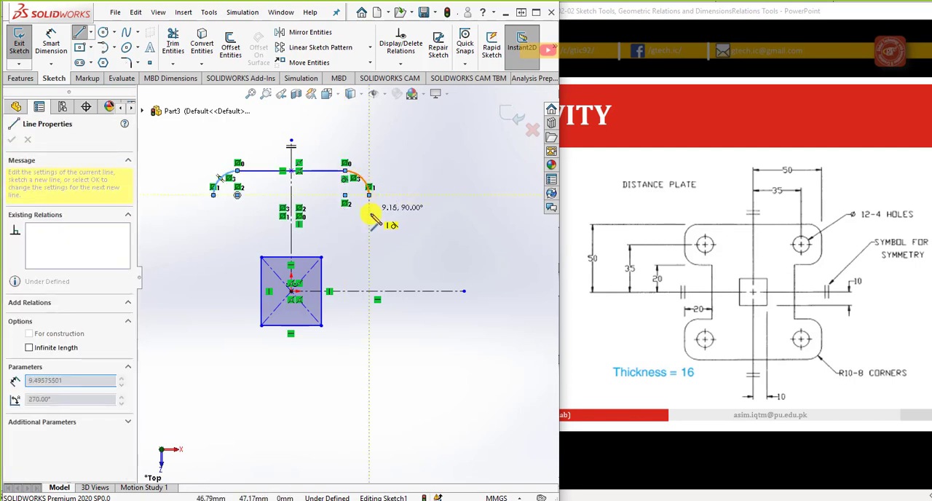
click(369, 217)
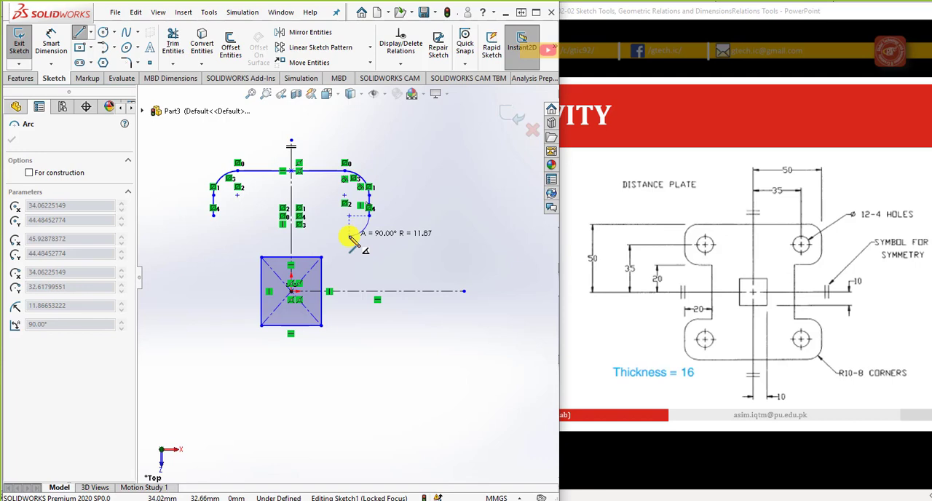
Step: Continue with a tangent arc of about 12 mm radius, a short inward edge and a vertical line down to the horizontal centerline
click(346, 238)
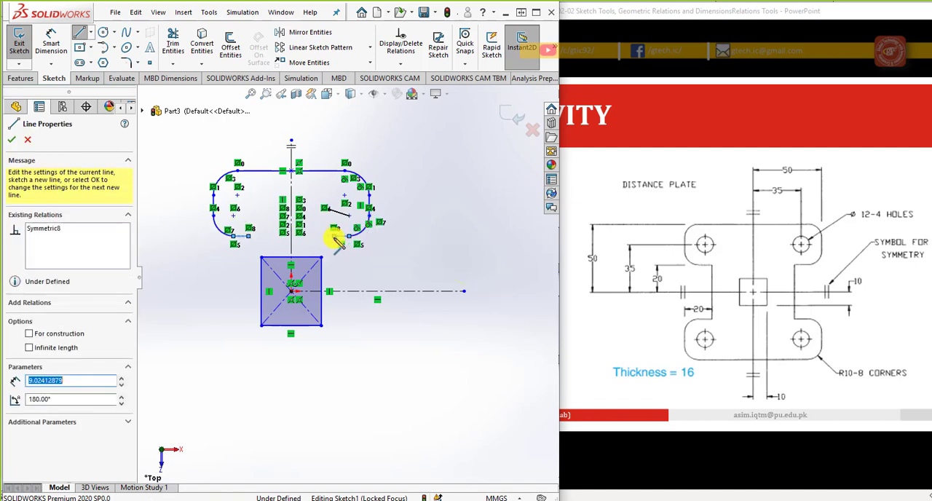
click(333, 291)
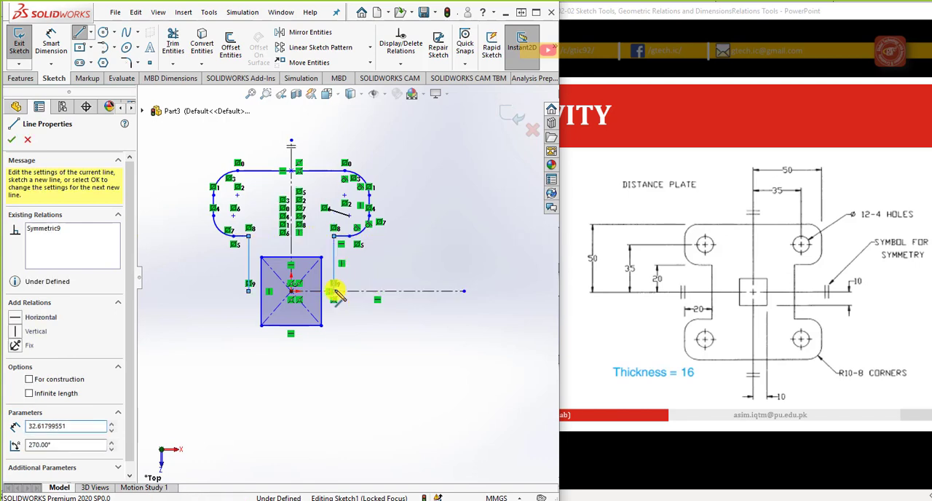
right_click(399, 271)
click(418, 274)
Step: Dimension the plate's right side edge at 50 mm from the midpoint of the top edge
scroll(349, 282, up, 2)
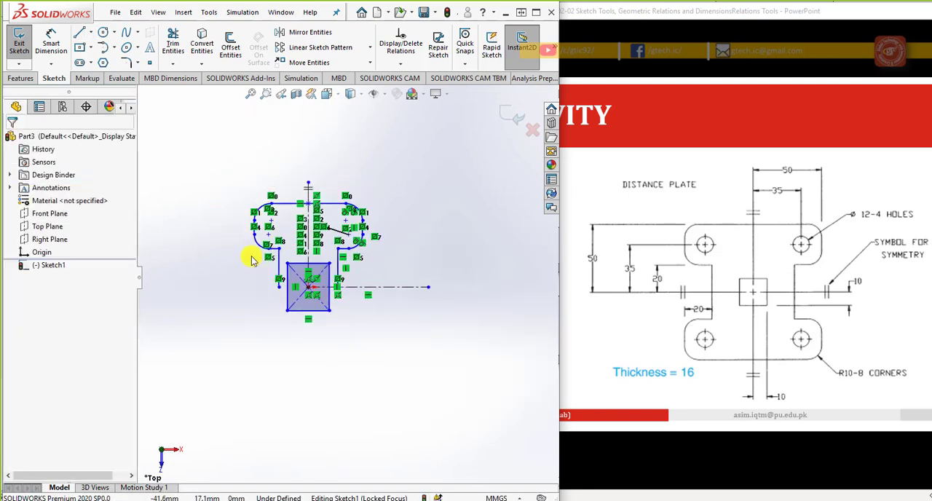
scroll(248, 257, down, 3)
scroll(374, 279, down, 1)
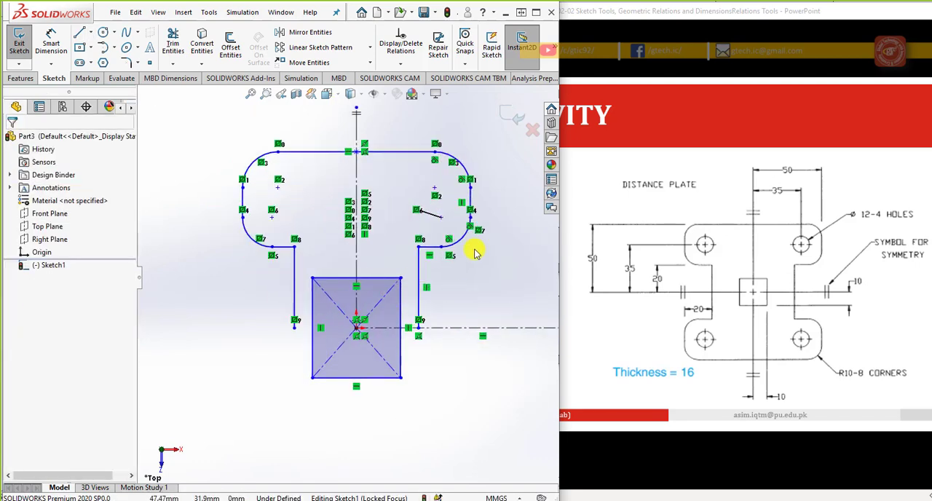
click(51, 42)
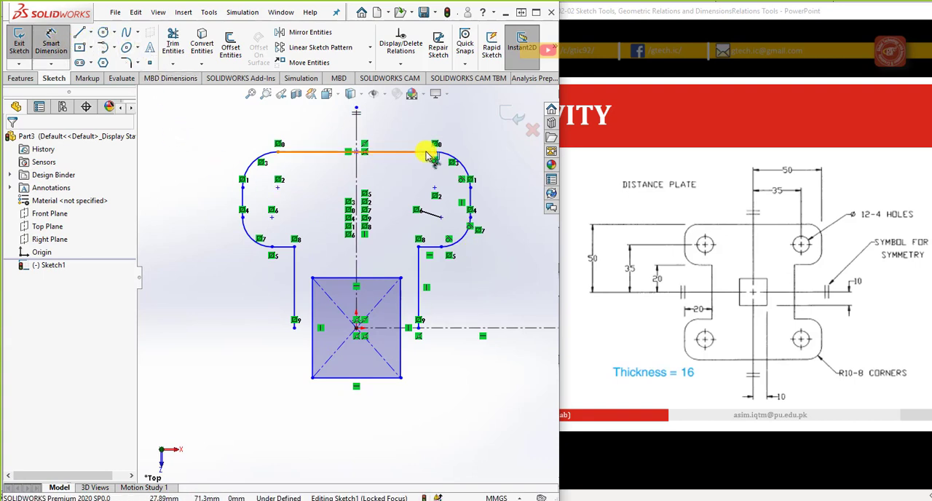
click(470, 187)
click(356, 151)
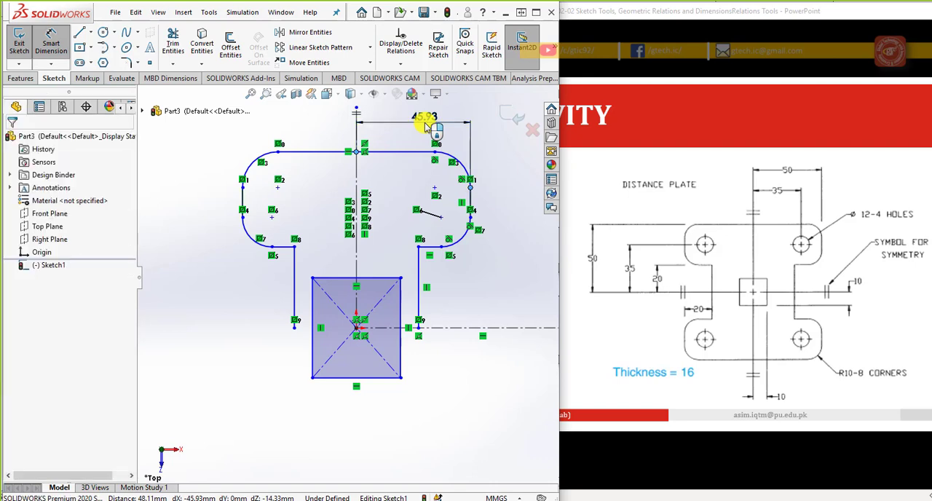
click(426, 125)
text(50)
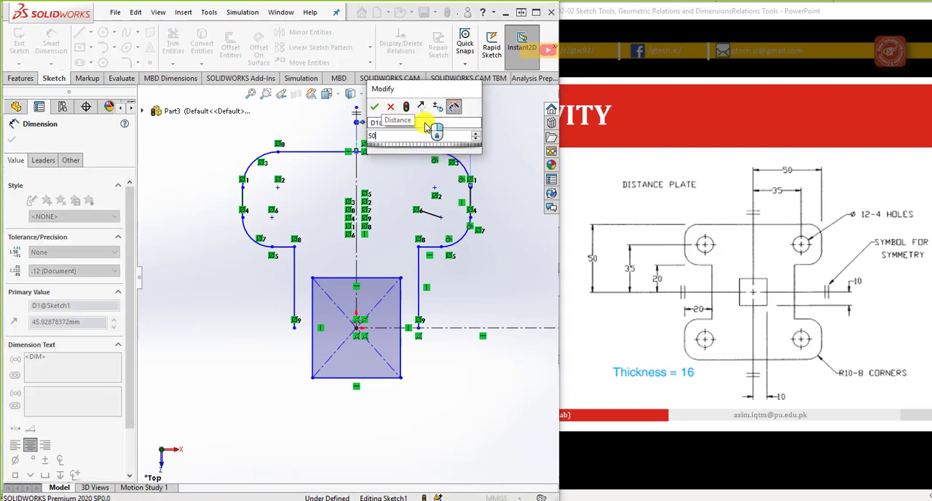
key(Return)
key(Escape)
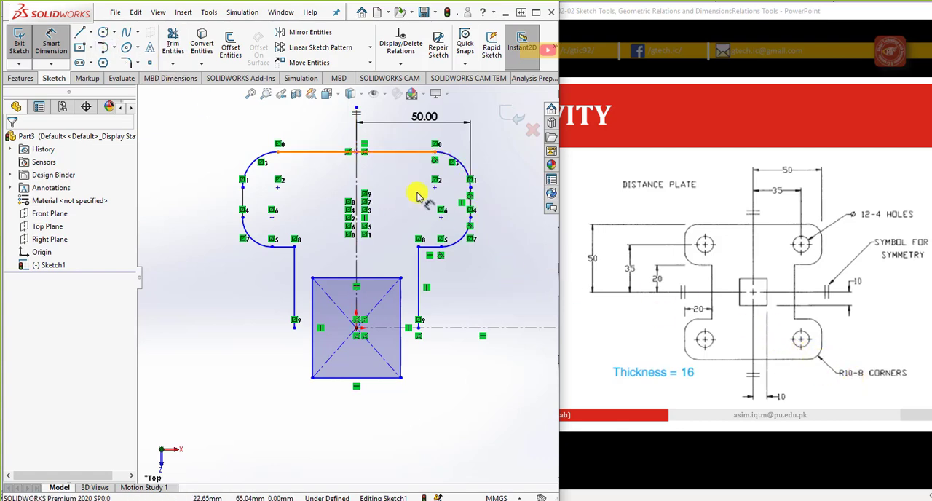
Step: Dimension the lower corner arc of the upper right lobe with a radius of 10 mm
click(461, 243)
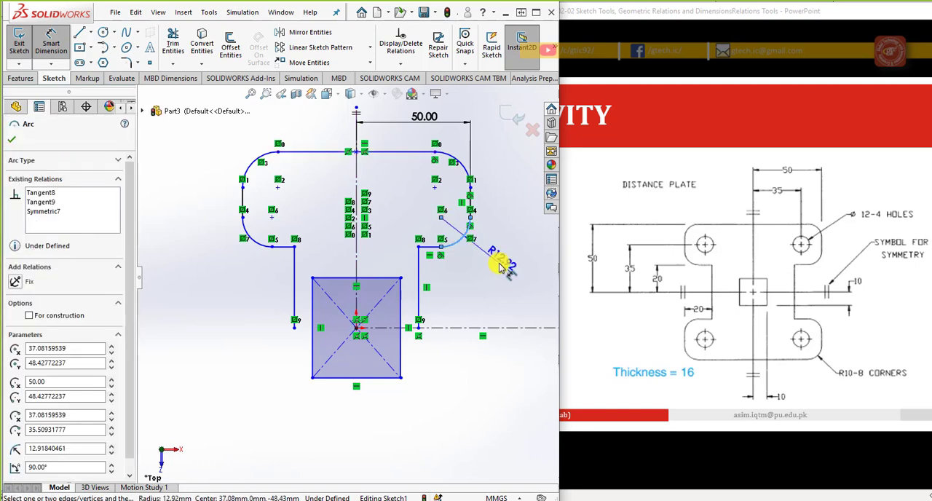
click(500, 263)
text(10)
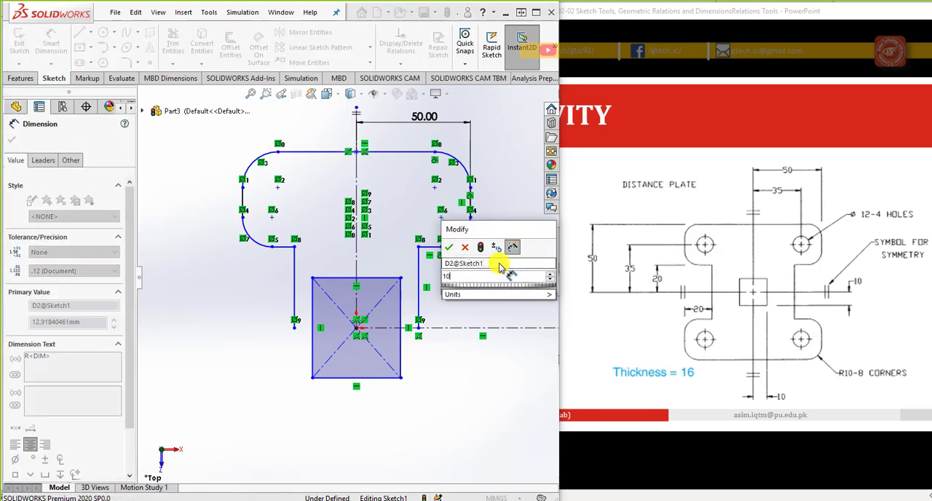
key(Return)
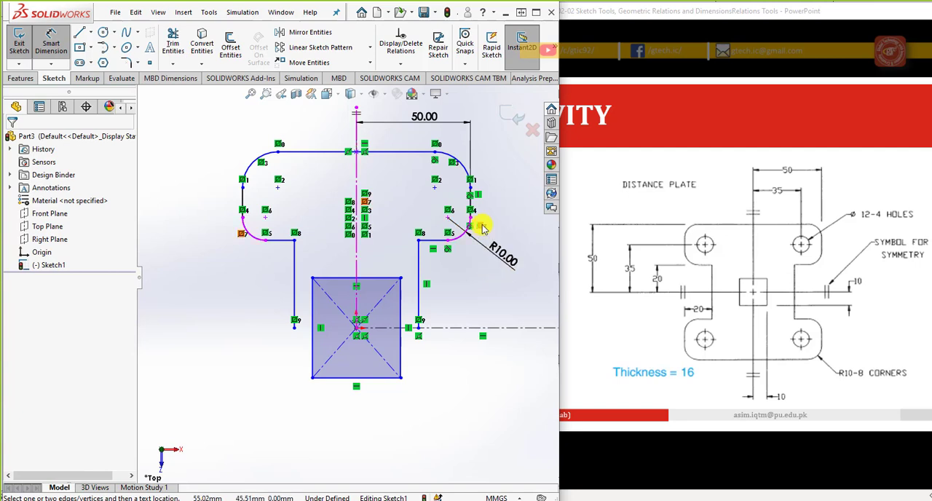
Step: Make the upper and lower corner arcs of the upper right lobe equal in radius
scroll(502, 190, up, 1)
scroll(502, 186, down, 1)
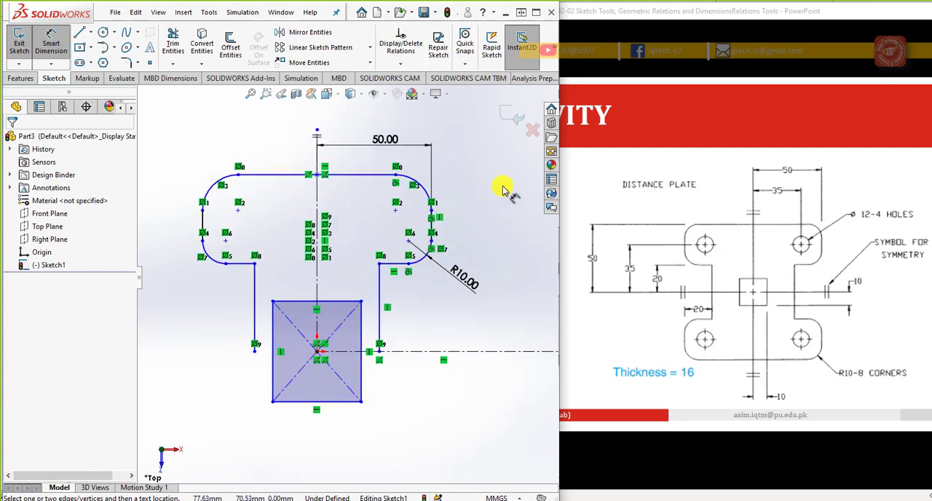
key(Escape)
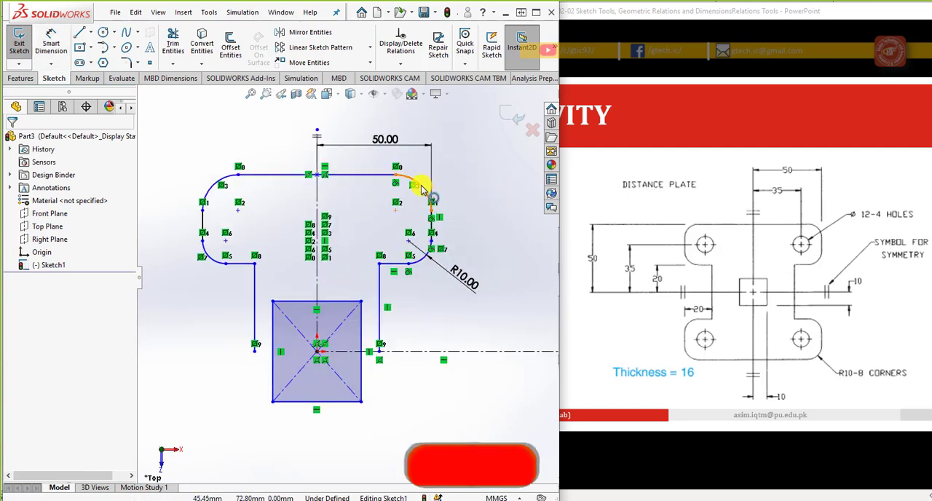
click(422, 182)
ctrl+click(421, 257)
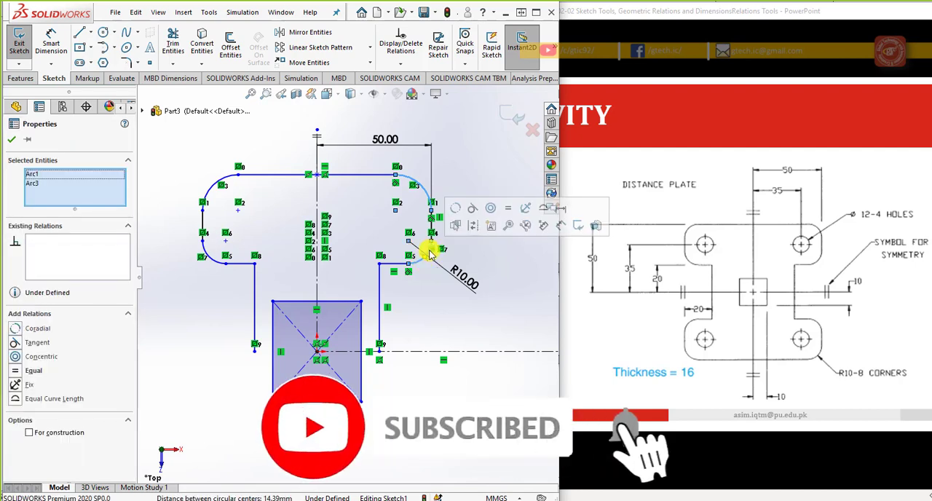
click(507, 212)
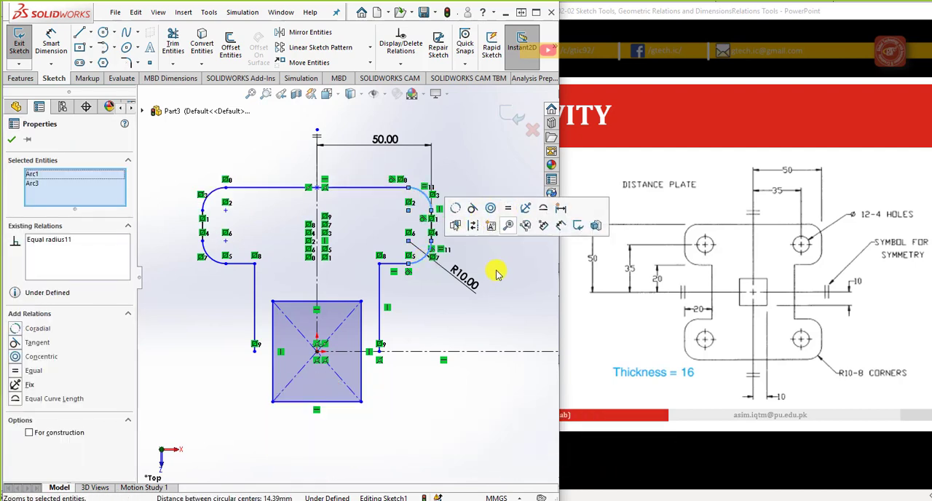
click(495, 278)
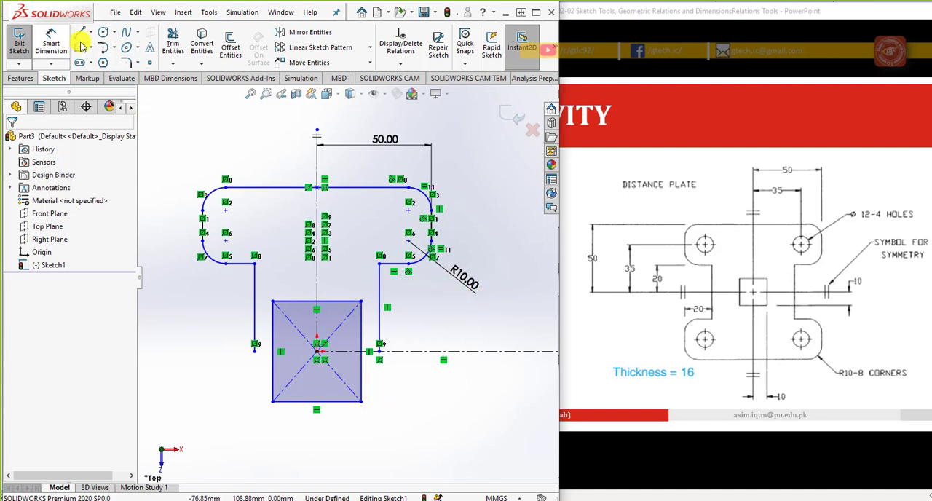
Step: Sketch a hole circle about 14 mm in diameter inside the upper right lobe, centred on the upper corner arc's centre
click(103, 32)
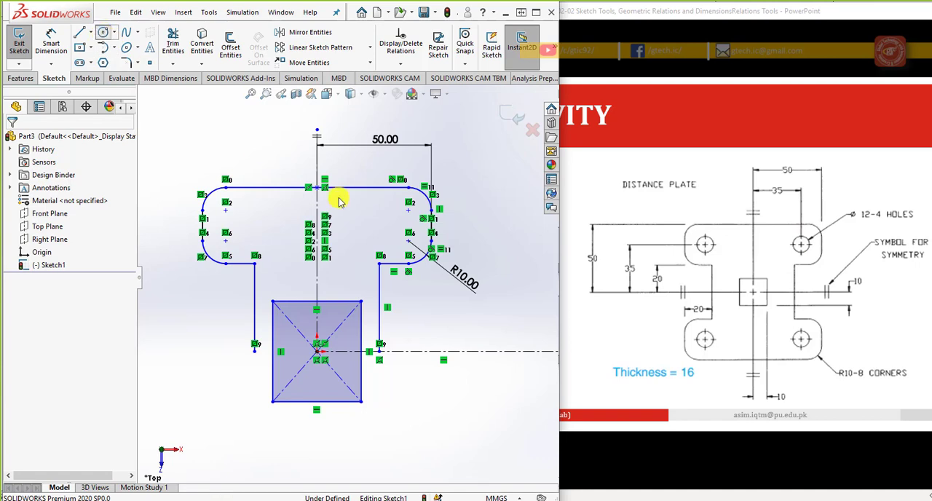
scroll(343, 193, up, 2)
click(397, 216)
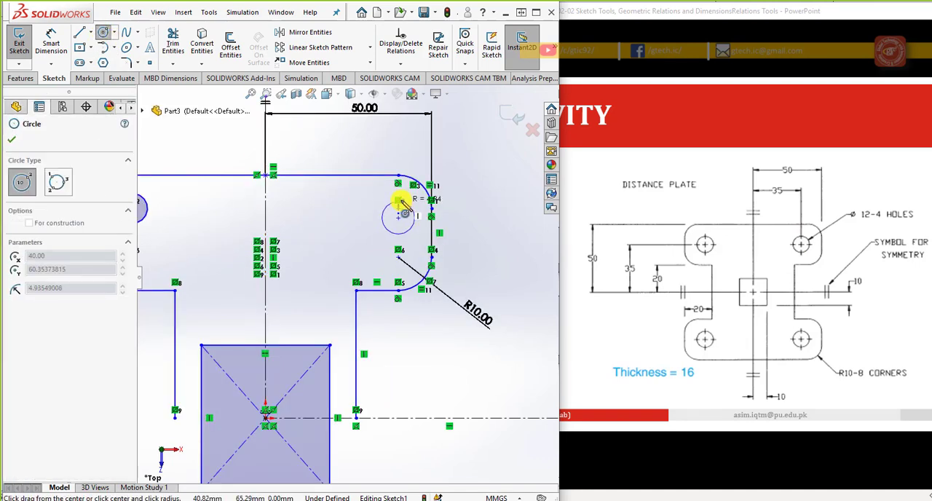
click(402, 194)
key(Escape)
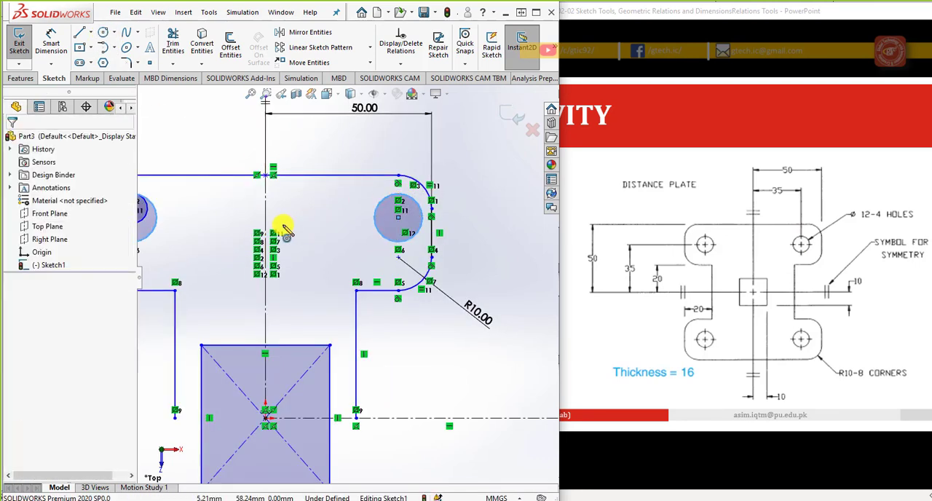
Step: Dimension the right hole circle's centre at 35 mm from the vertical centerline
click(53, 42)
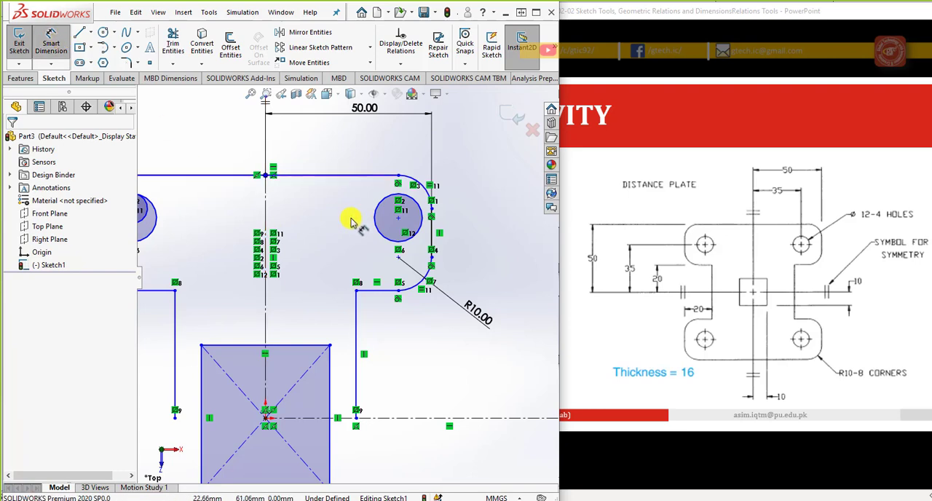
click(397, 216)
click(267, 210)
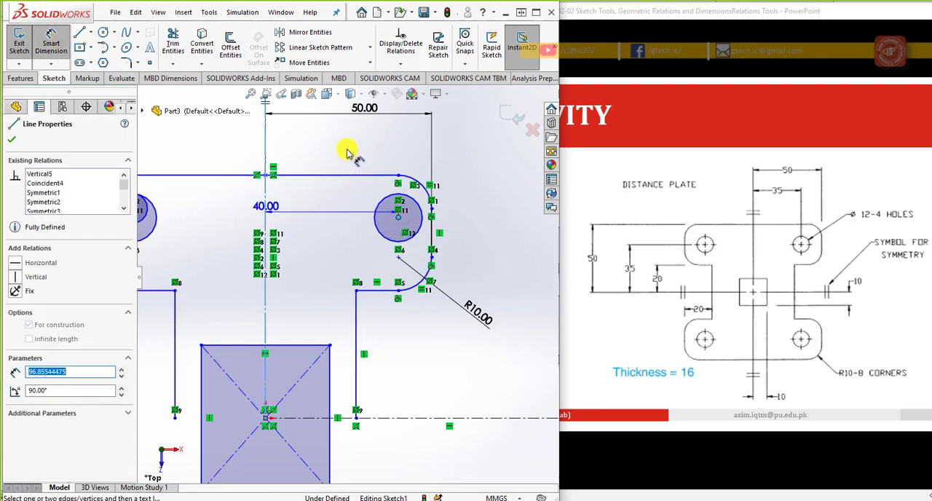
click(328, 149)
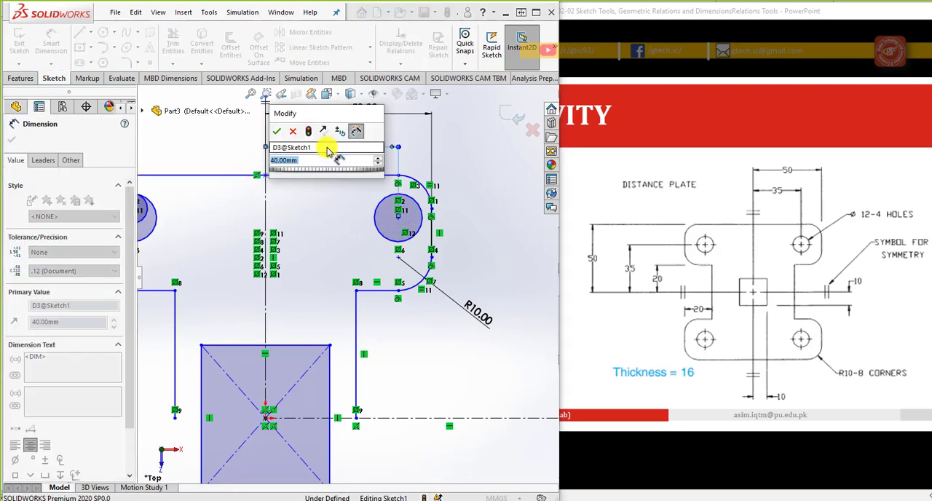
text(35)
key(Return)
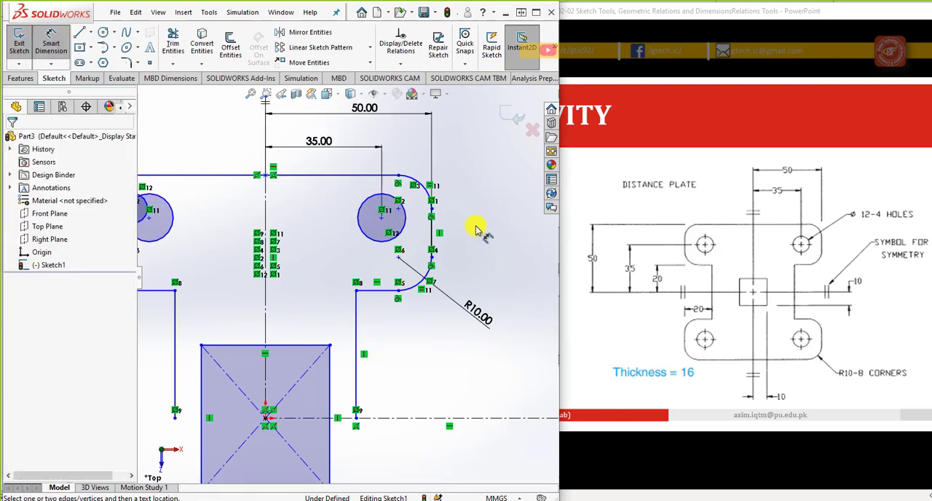
Step: Dimension the right hole circle with a diameter of 12 mm
click(405, 230)
click(465, 161)
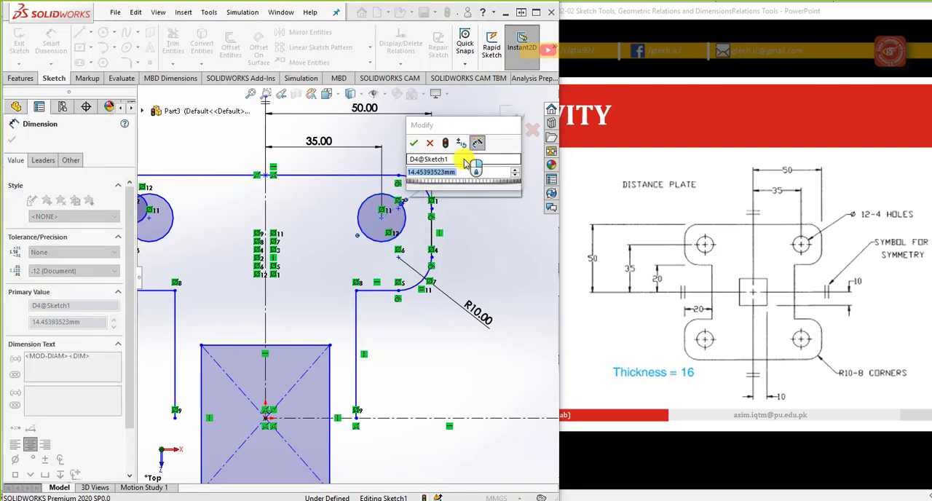
text(12)
key(Return)
click(473, 218)
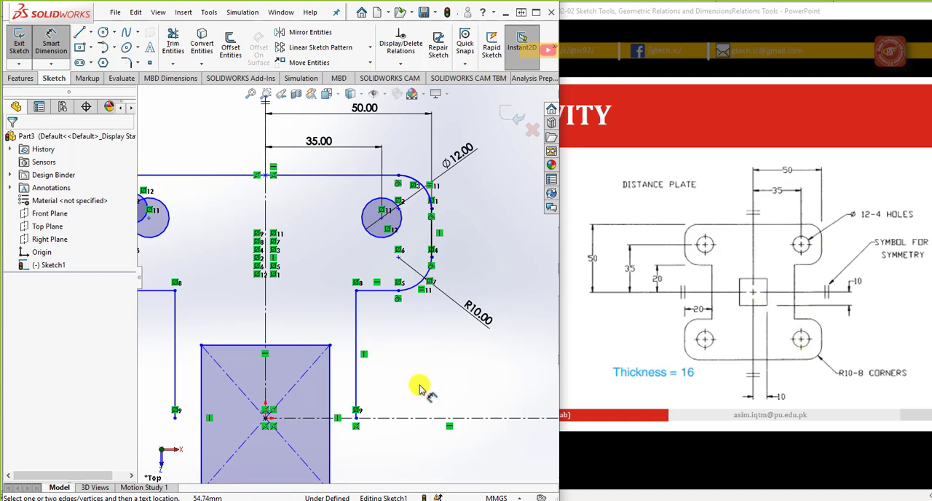
Step: Dimension the central rectangle's right side at 10 mm from the vertical centerline
scroll(359, 395, up, 2)
scroll(359, 397, down, 1)
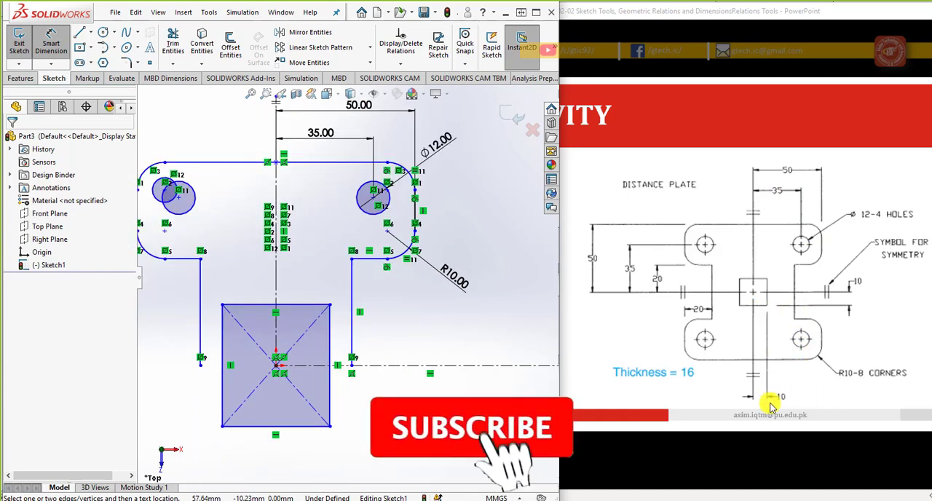
click(277, 326)
click(308, 294)
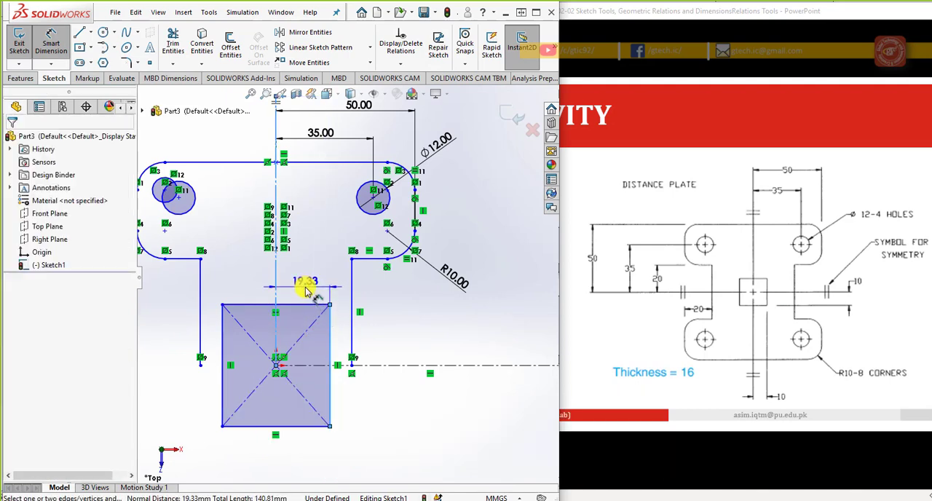
text(10)
key(Return)
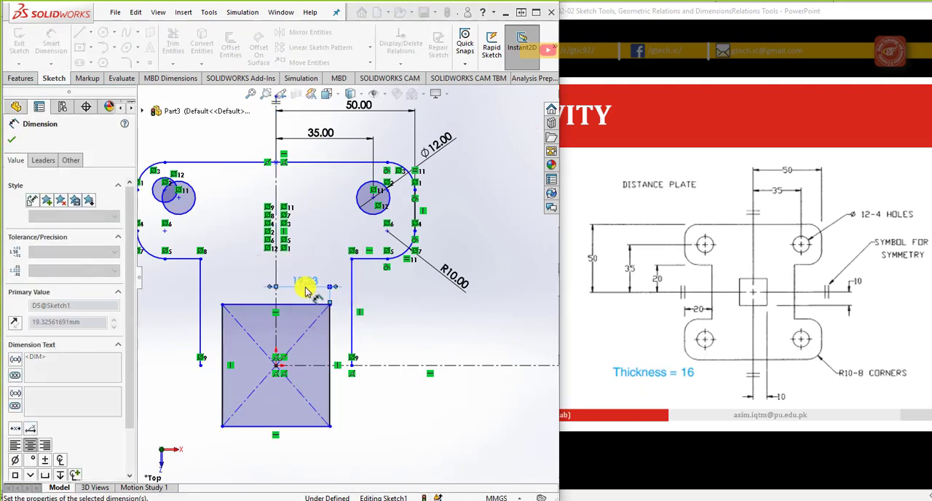
click(332, 322)
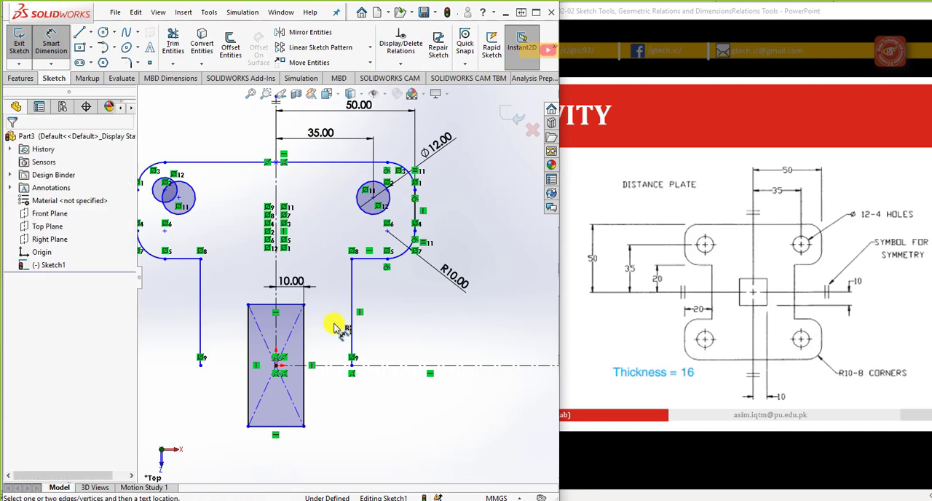
Step: Dimension the central rectangle's bottom side at 10 mm from the horizontal centerline
click(298, 367)
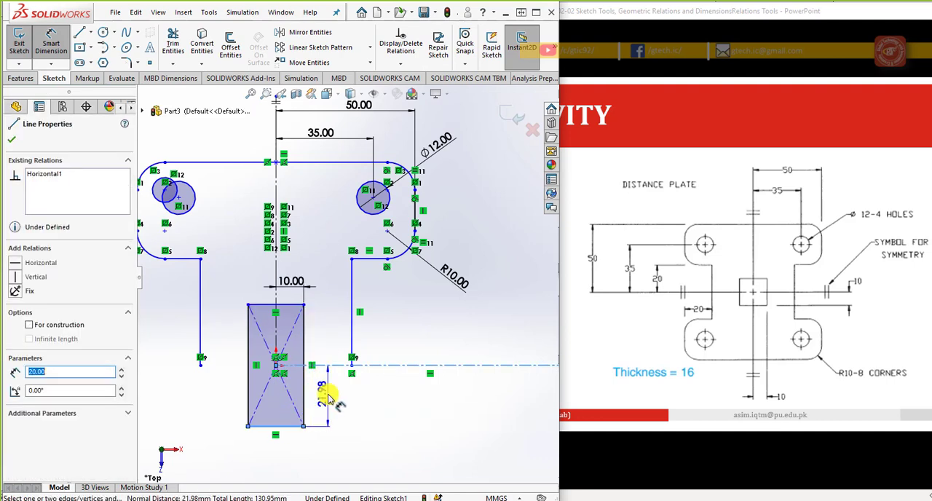
click(327, 397)
text(10)
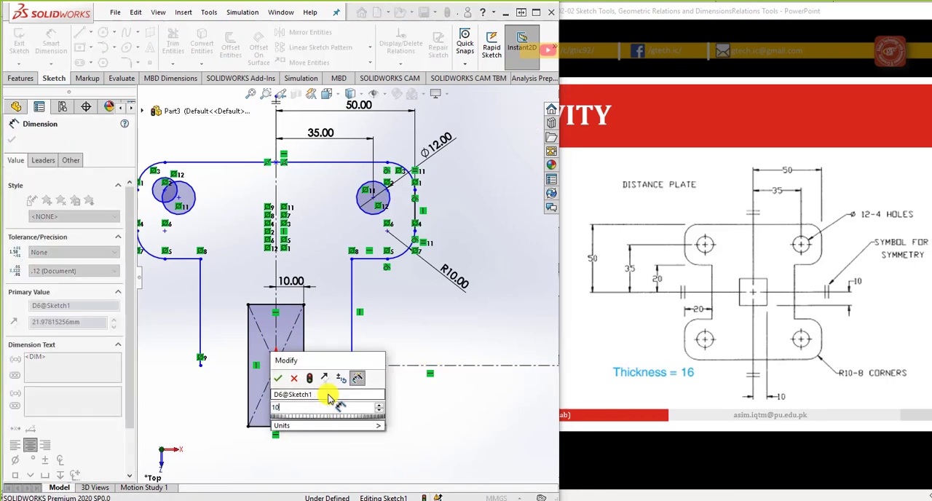
key(Return)
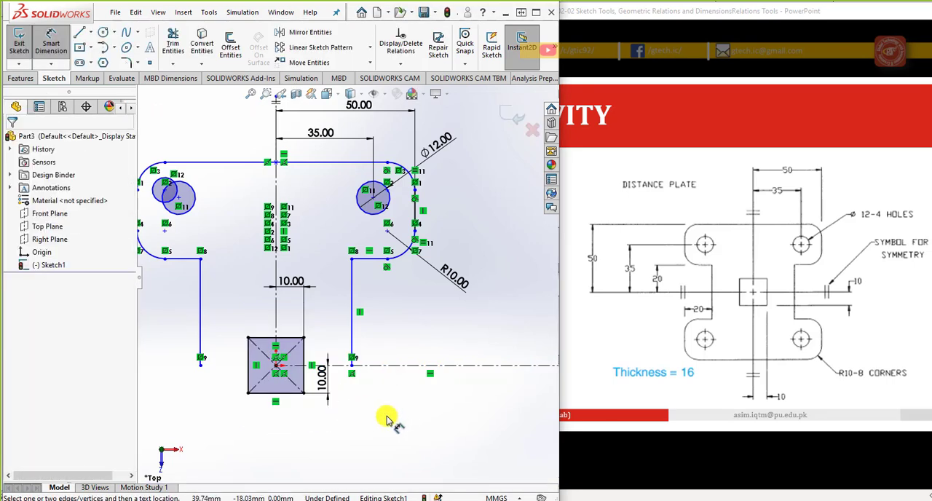
Step: Delete the smaller stray circle overlapping the mirrored hole in the upper left lobe
scroll(348, 417, up, 1)
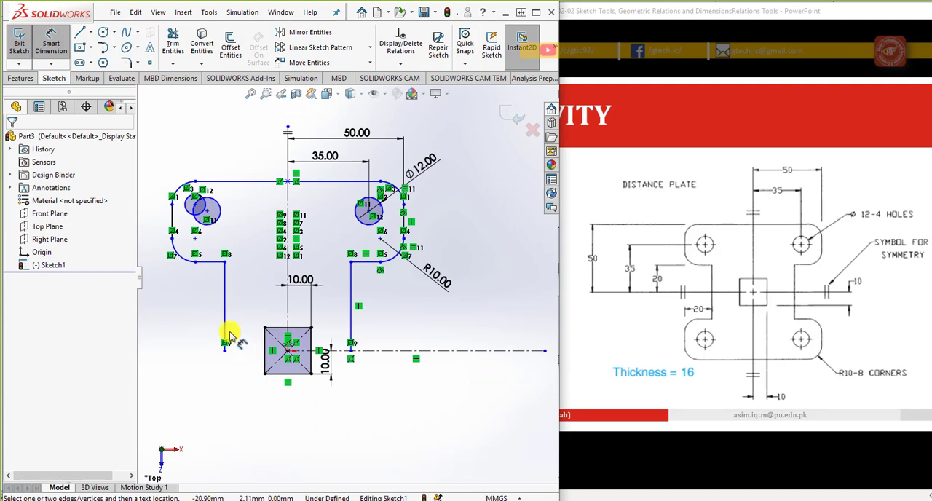
scroll(163, 208, down, 1)
scroll(312, 258, down, 1)
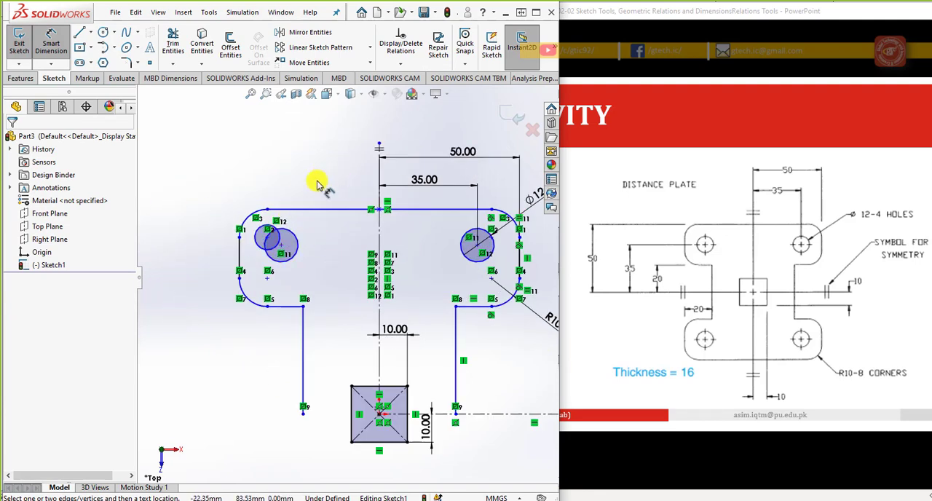
key(Escape)
click(262, 231)
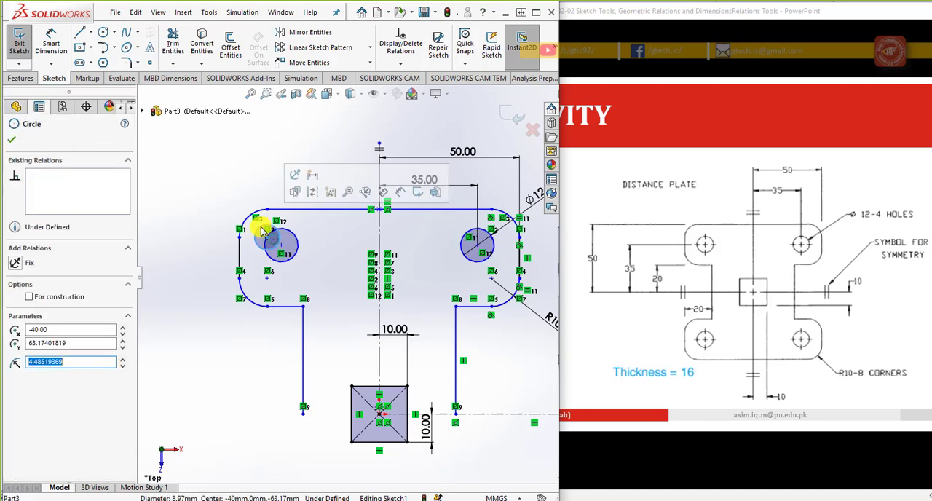
key(Escape)
scroll(334, 313, up, 2)
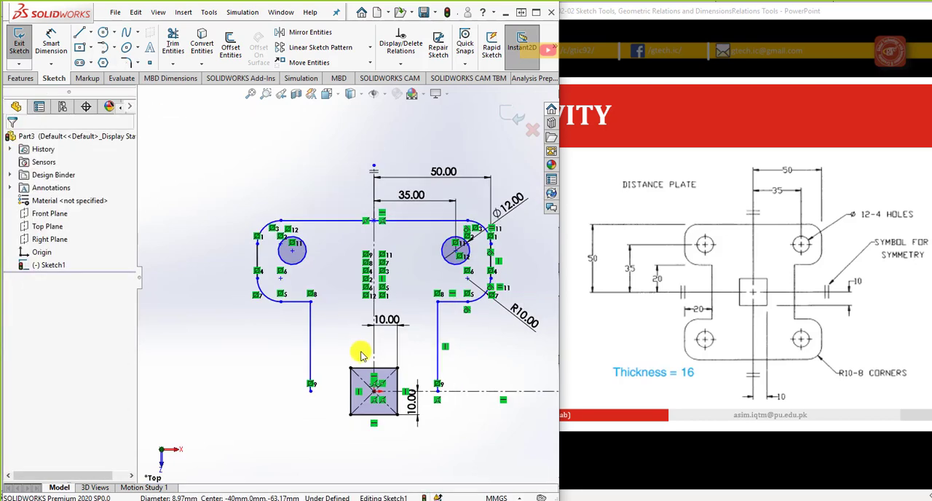
Step: Dimension the short lower edge of the right lobe at 20 mm above the horizontal centerline
scroll(422, 371, down, 1)
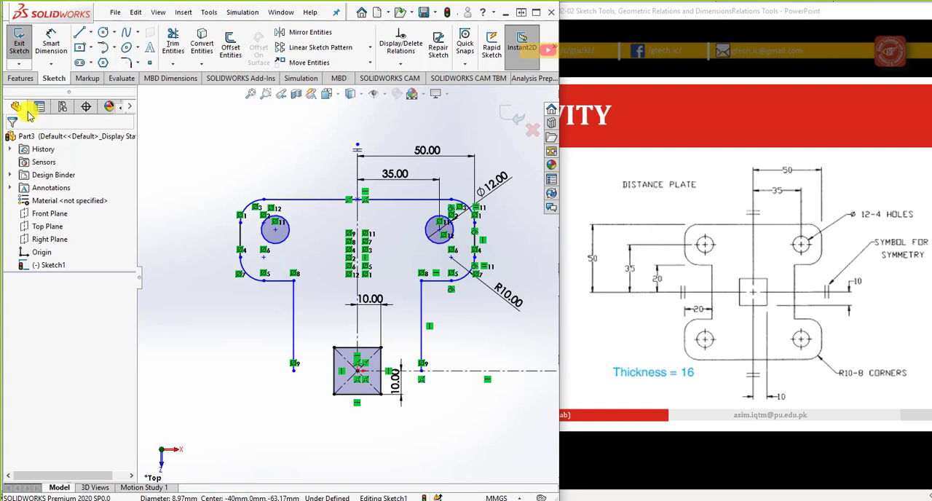
click(51, 42)
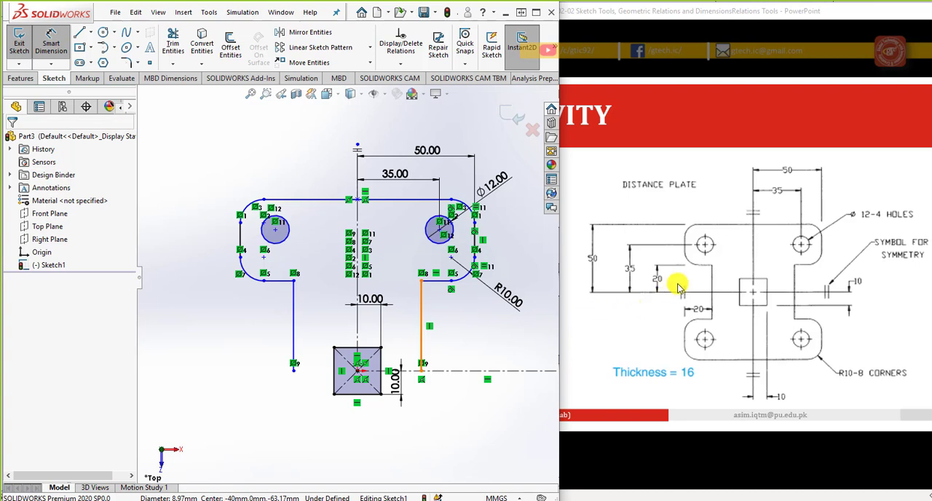
click(437, 282)
click(443, 370)
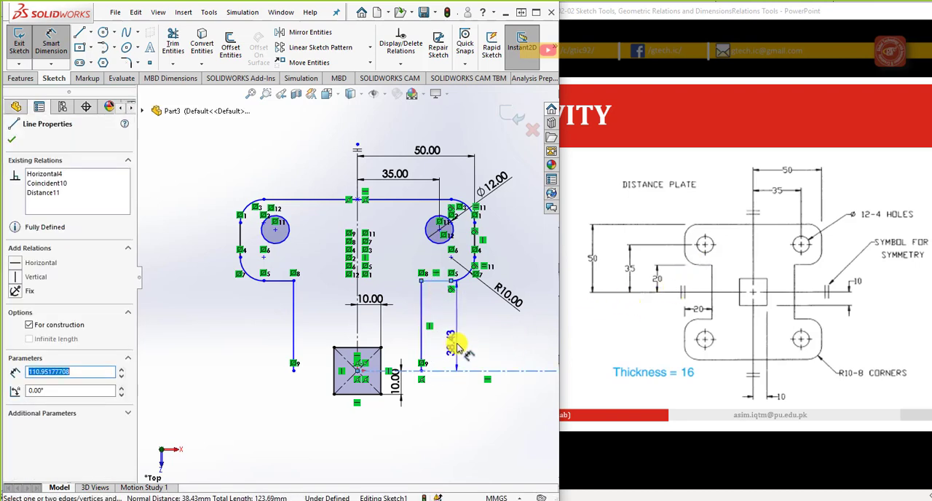
click(455, 347)
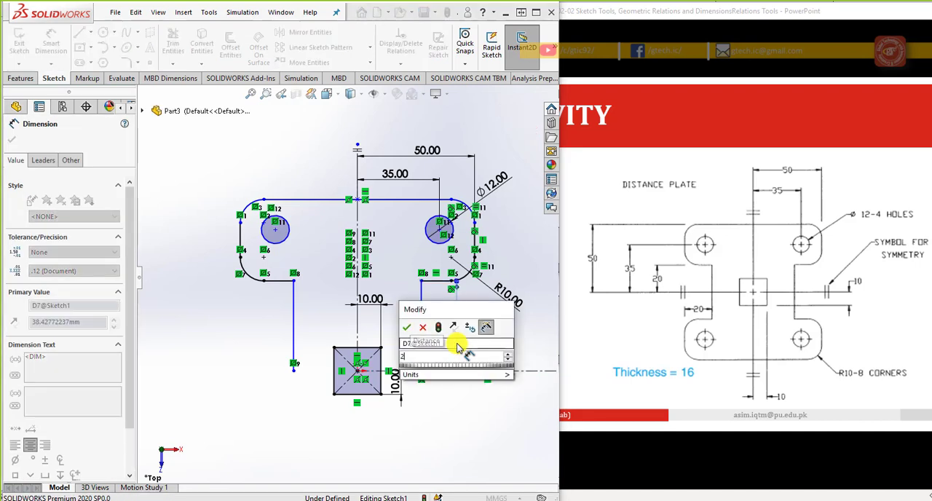
click(510, 371)
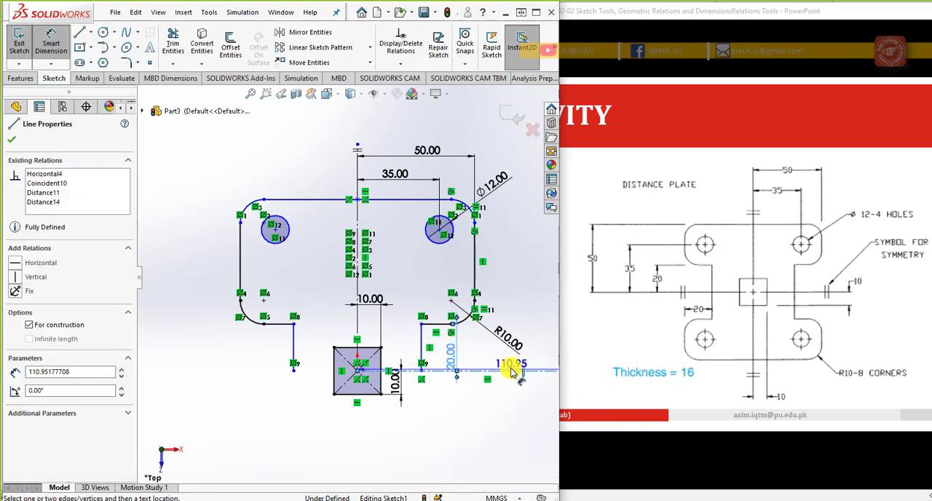
key(Escape)
key(Escape)
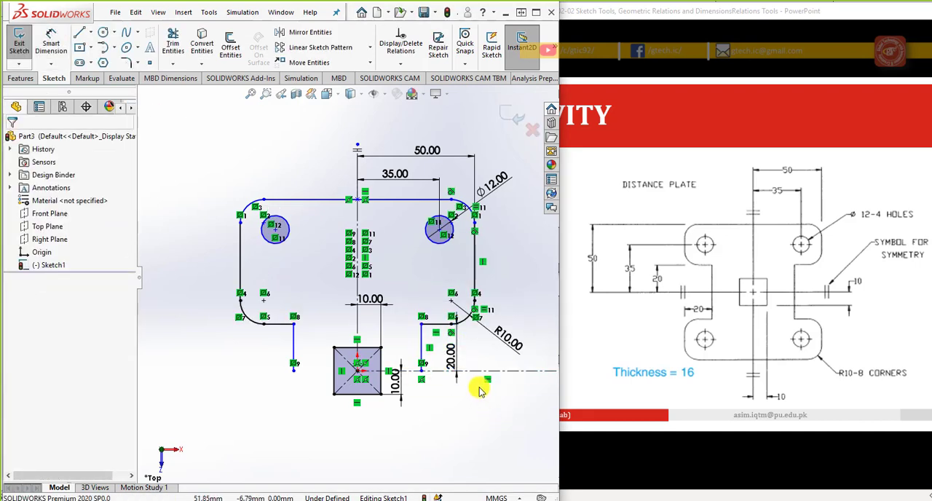
Step: Dimension the right hole circle's centre at 35 mm above the horizontal centerline
click(51, 41)
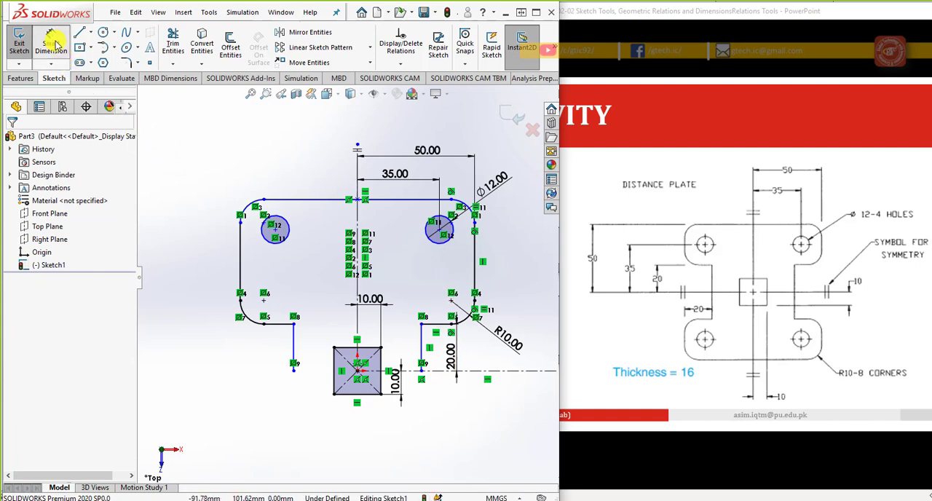
click(440, 232)
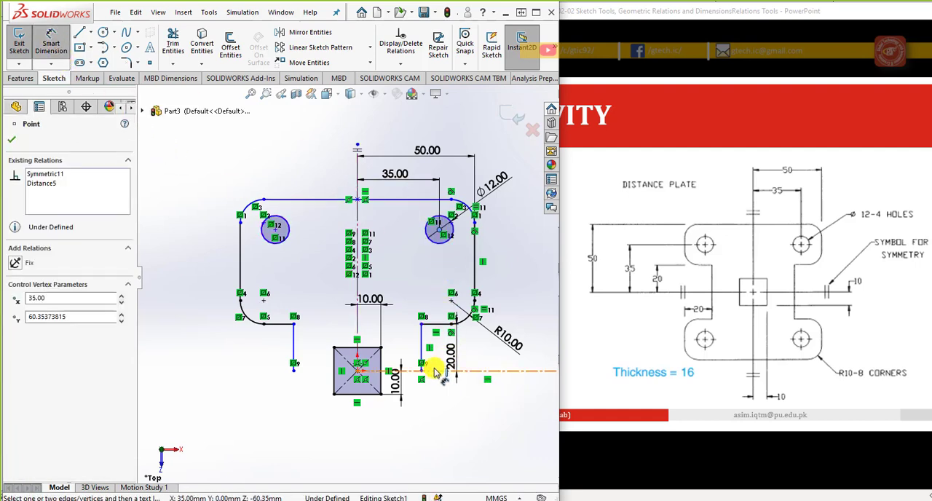
click(445, 371)
click(526, 305)
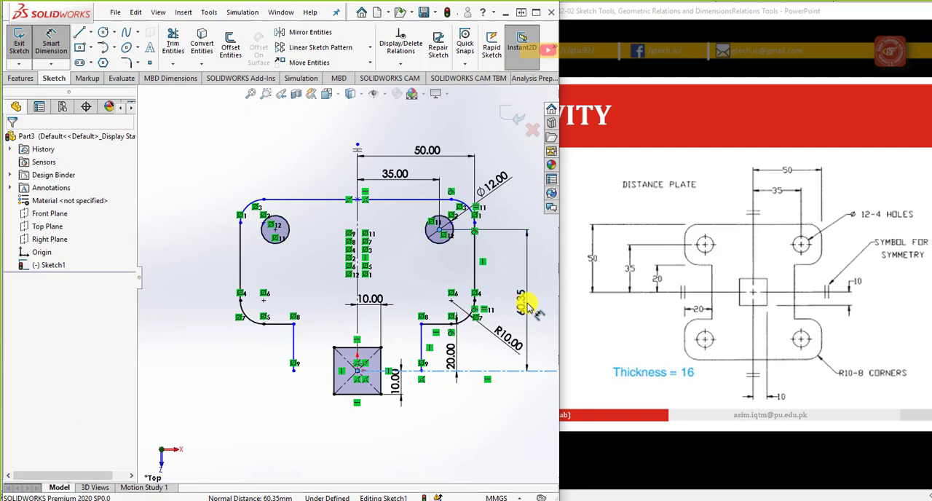
text(35)
key(Return)
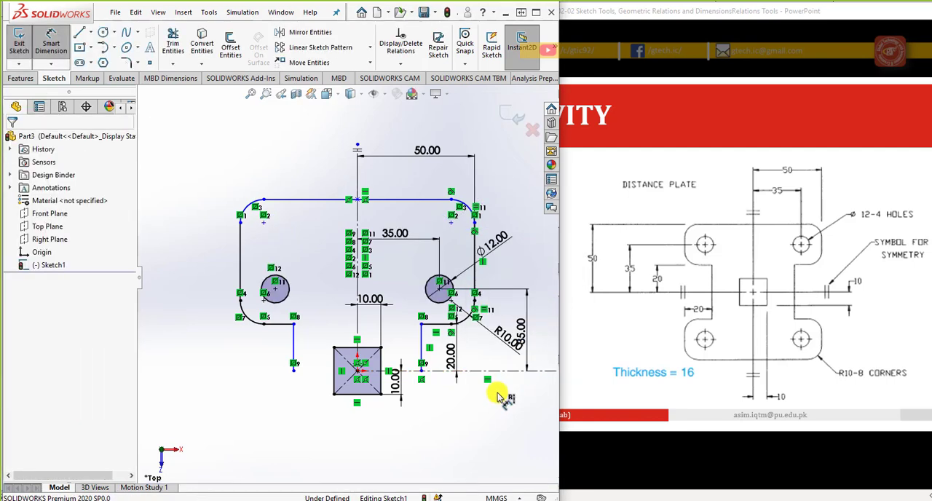
Step: Dimension the plate's top edge at 50 mm above the horizontal centerline
click(441, 371)
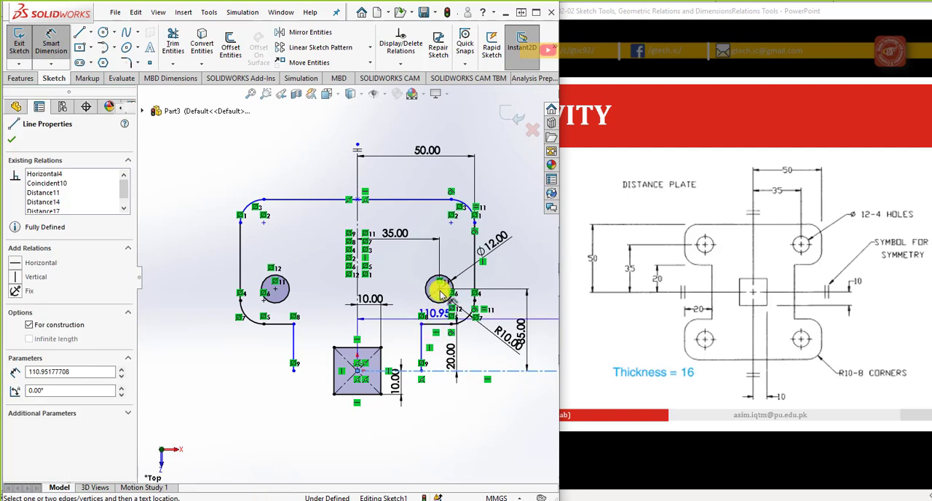
click(443, 199)
click(535, 263)
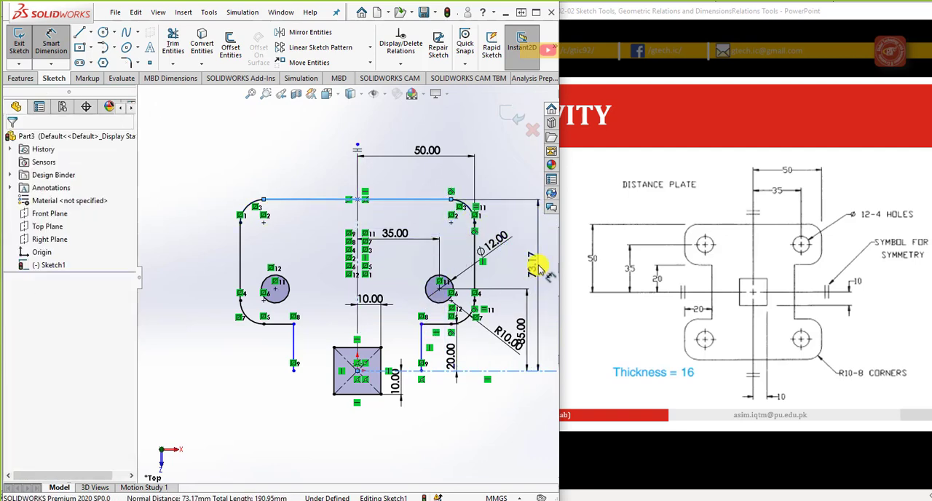
text(50)
key(Return)
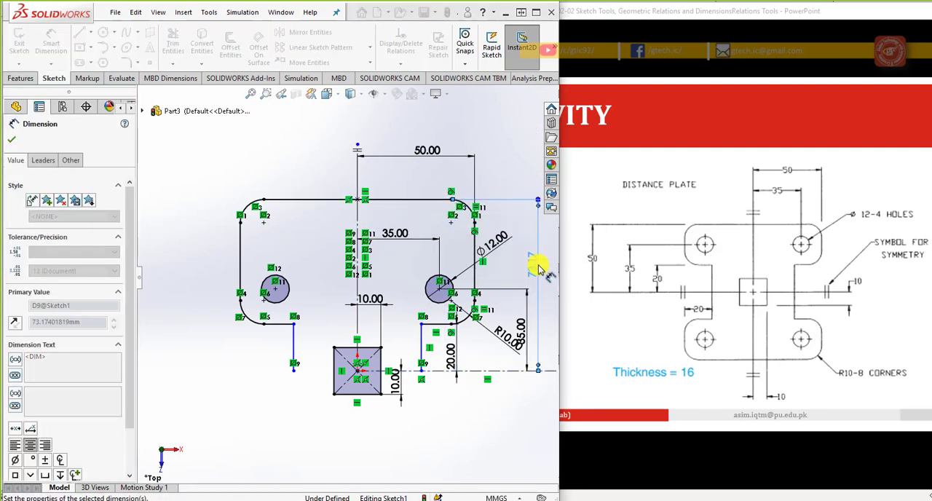
click(461, 394)
scroll(398, 412, up, 1)
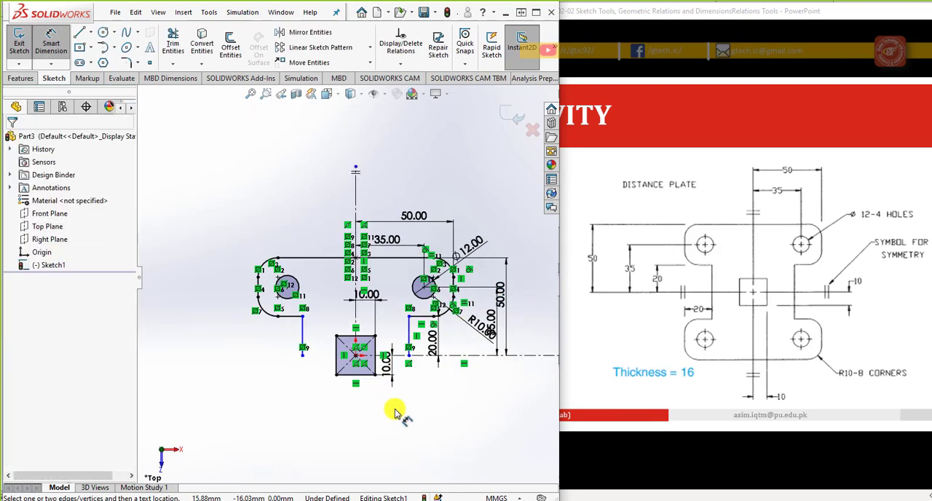
scroll(413, 362, down, 2)
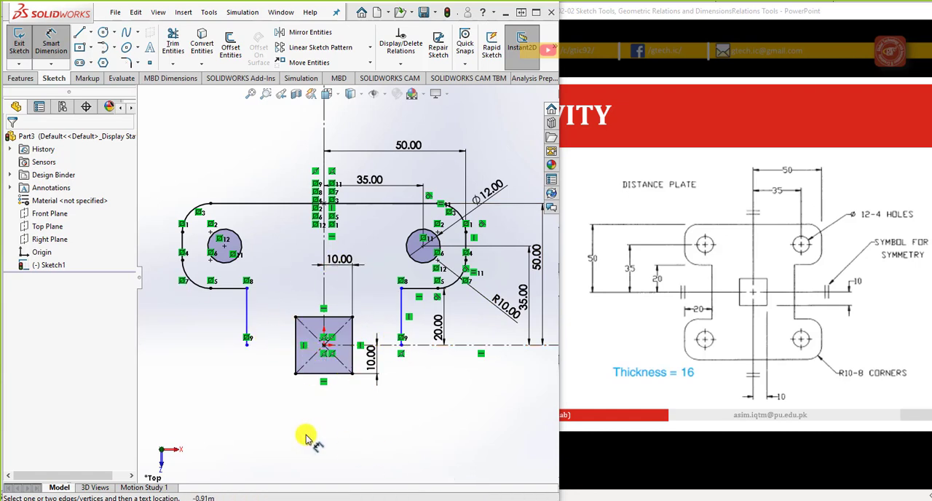
Step: Mirror the upper outline and both hole circles about the horizontal centerline, leaving the central square's sides out of the selection
scroll(343, 382, up, 2)
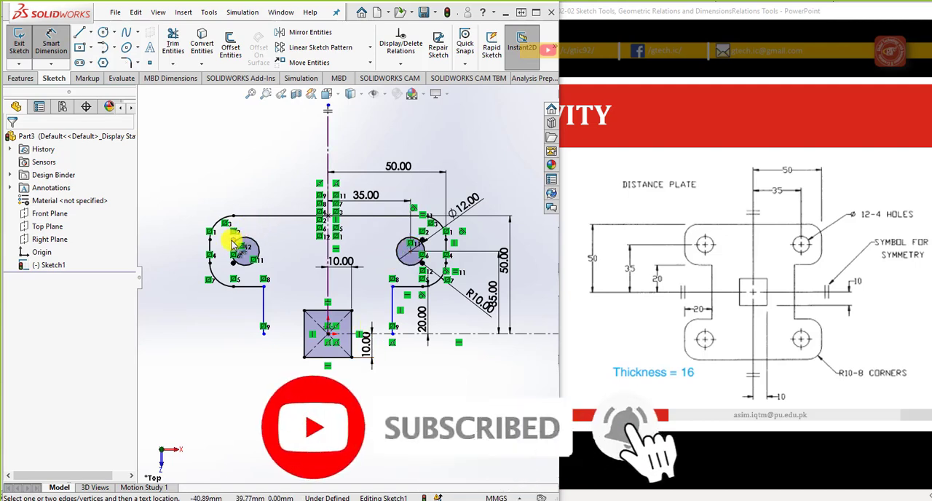
click(309, 37)
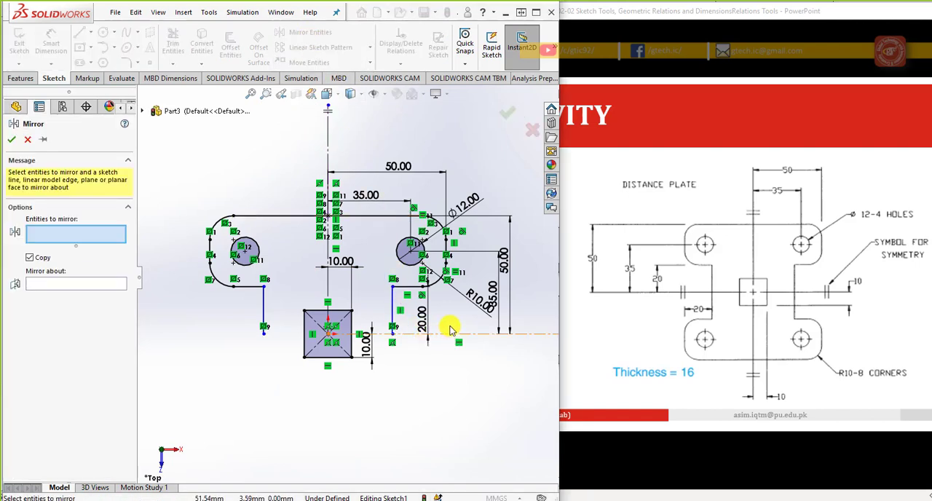
drag(316, 326, 194, 197)
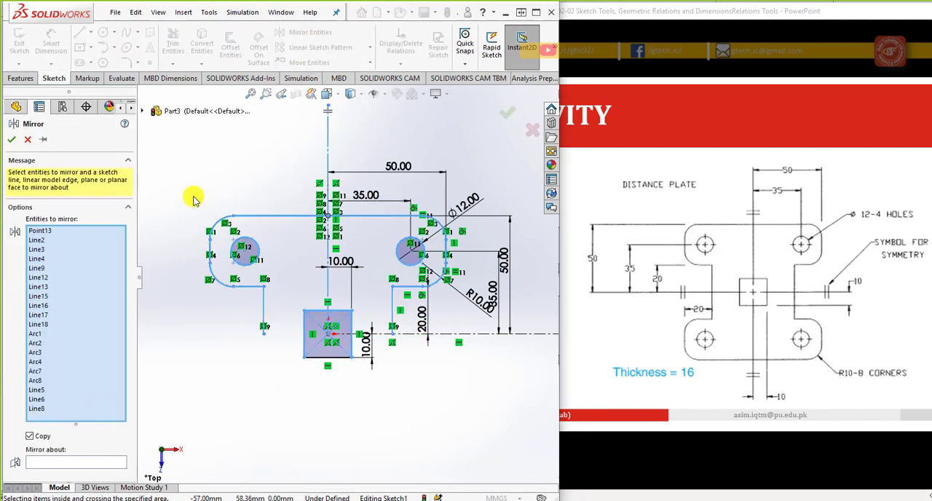
click(93, 461)
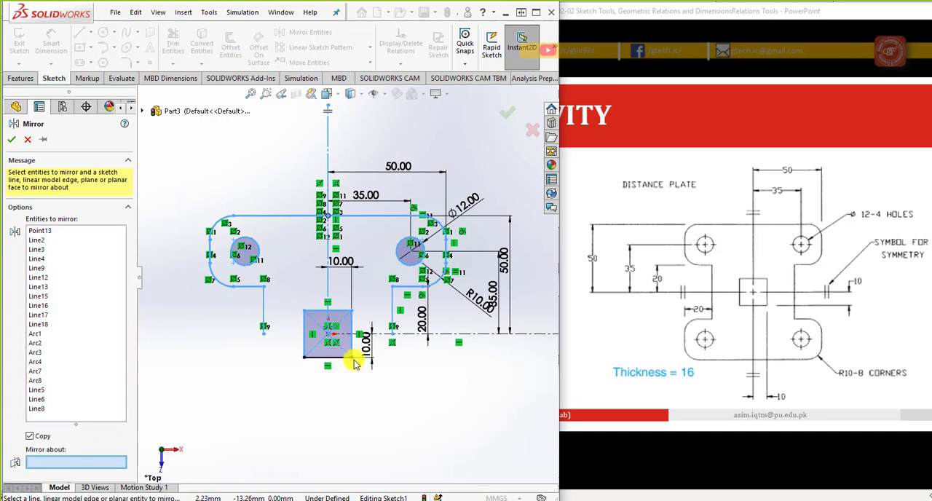
click(405, 335)
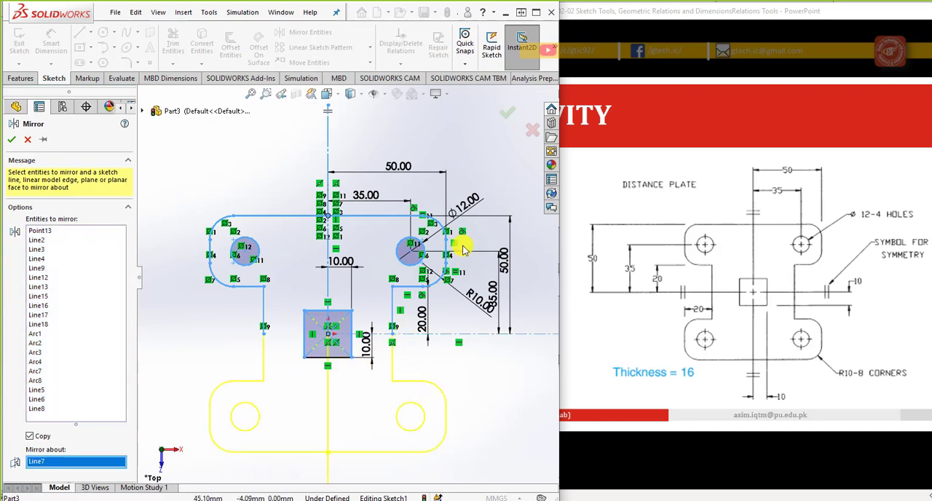
click(305, 342)
click(309, 312)
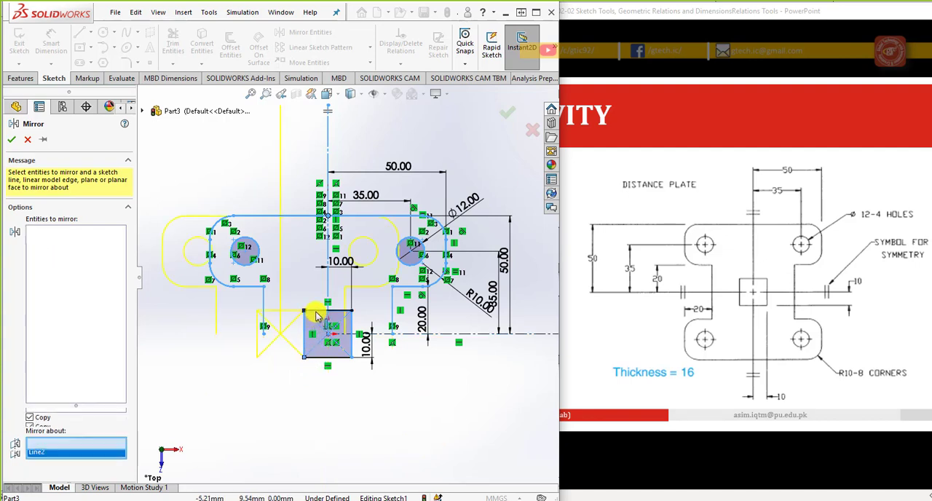
click(353, 327)
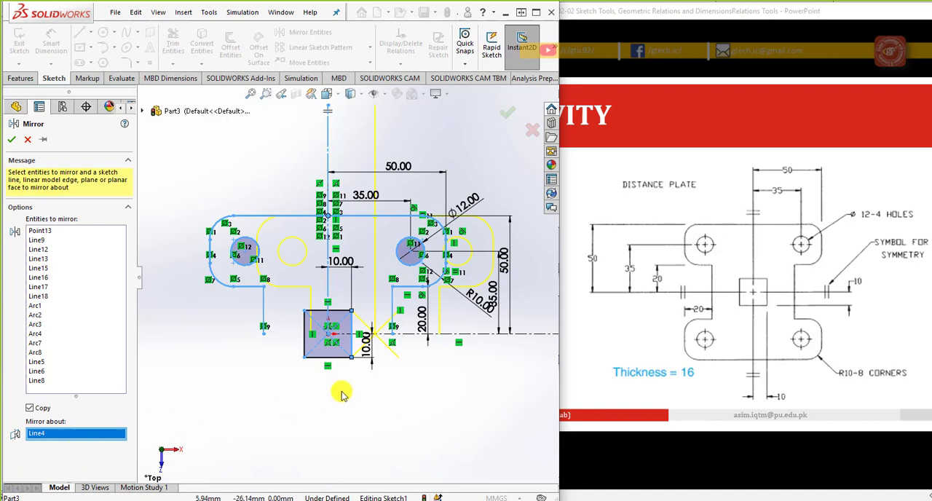
click(352, 352)
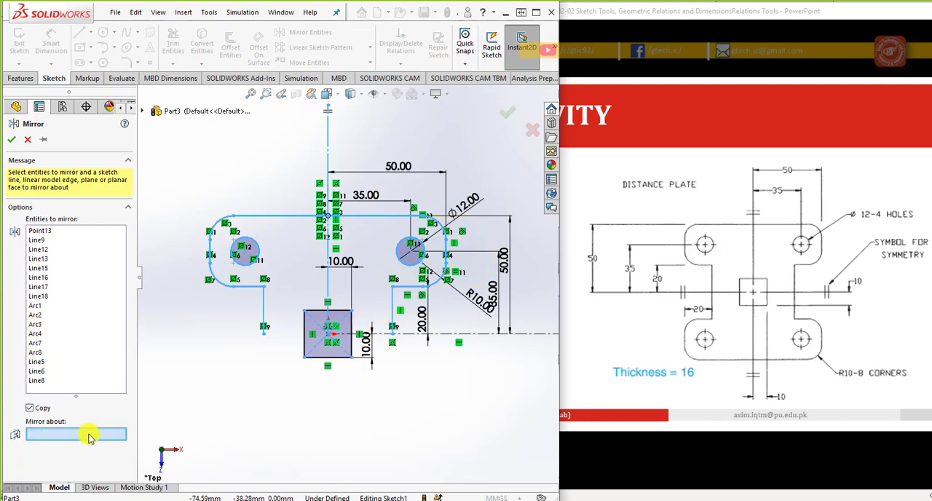
click(444, 334)
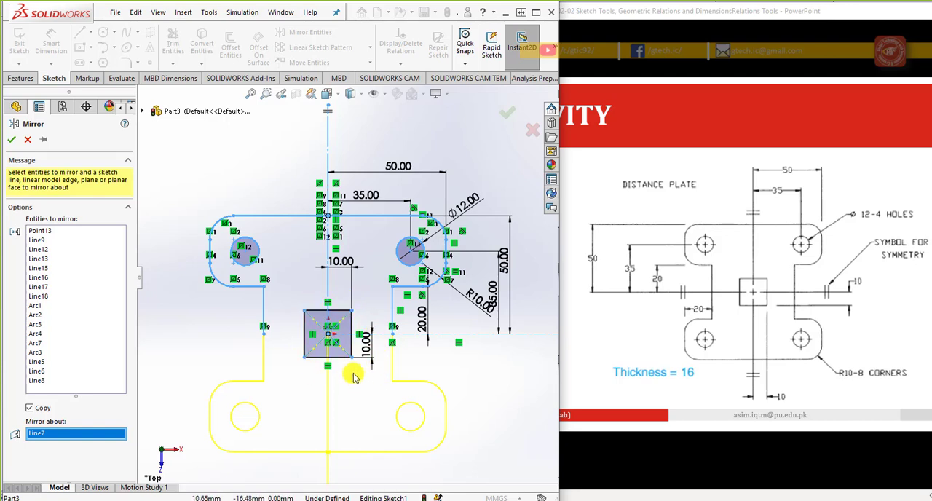
click(507, 118)
key(f)
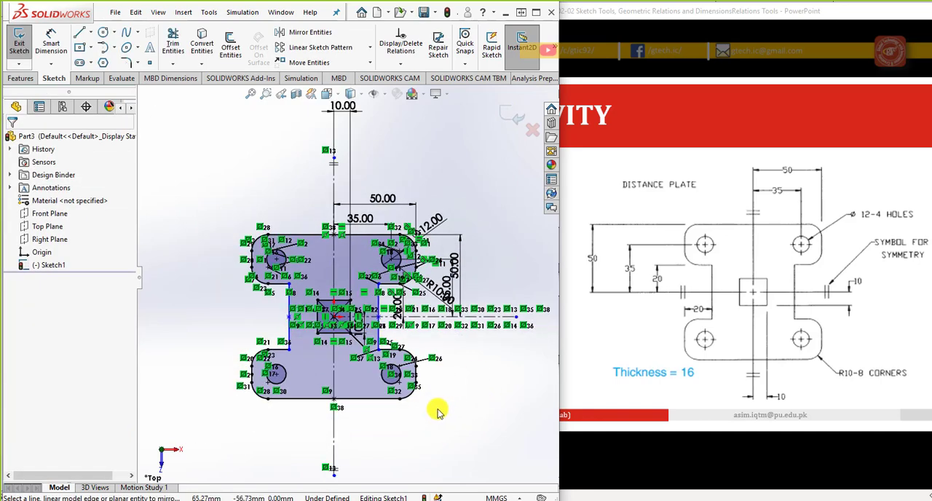
scroll(433, 410, down, 1)
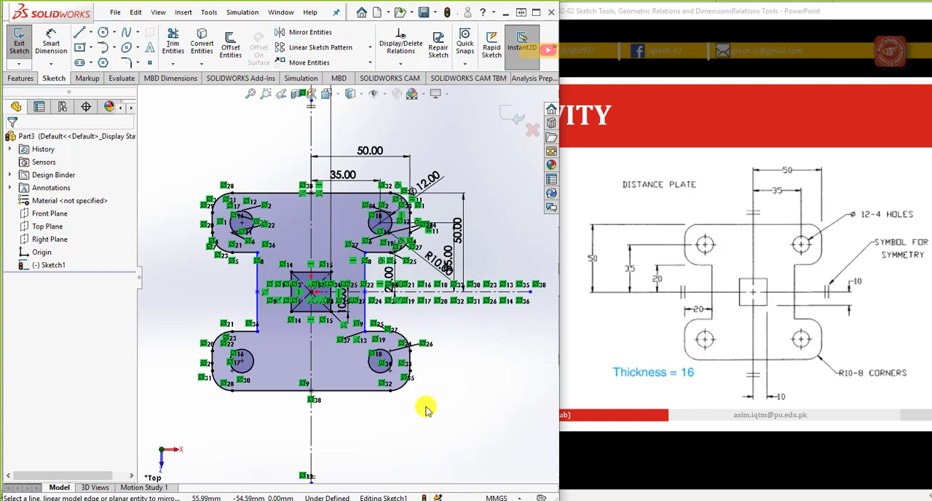
Step: Extrude the plate sketch 16 mm as a Blind boss and view the part from the top
click(21, 79)
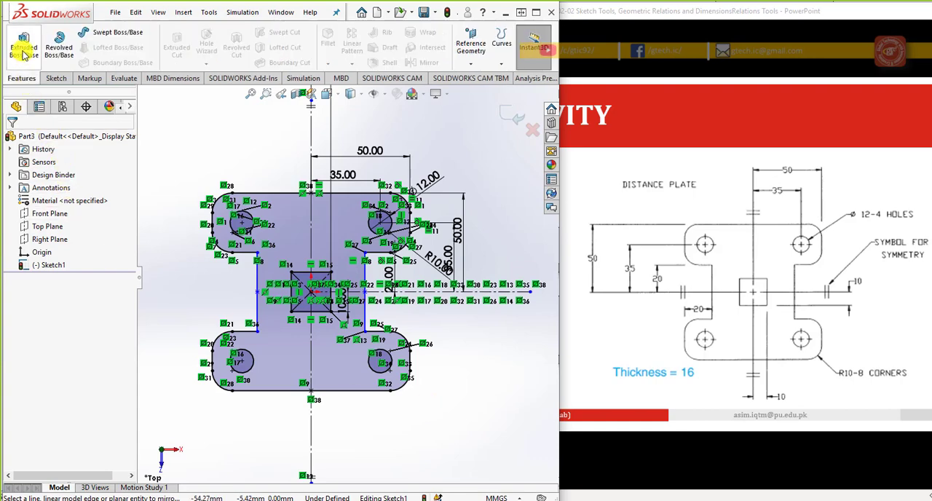
click(23, 43)
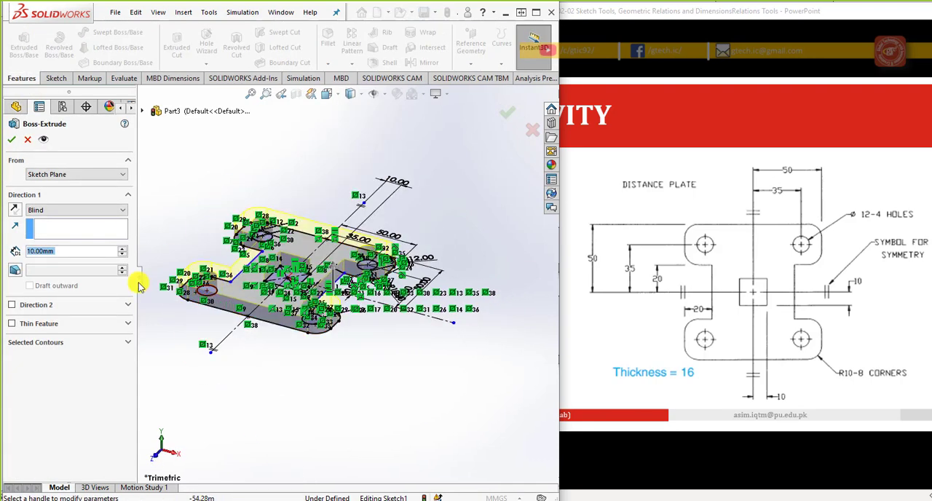
text(16)
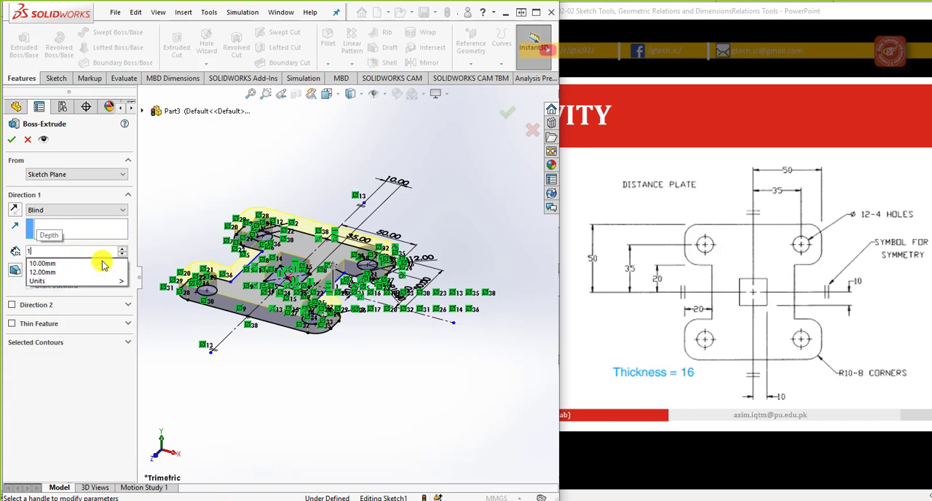
key(Return)
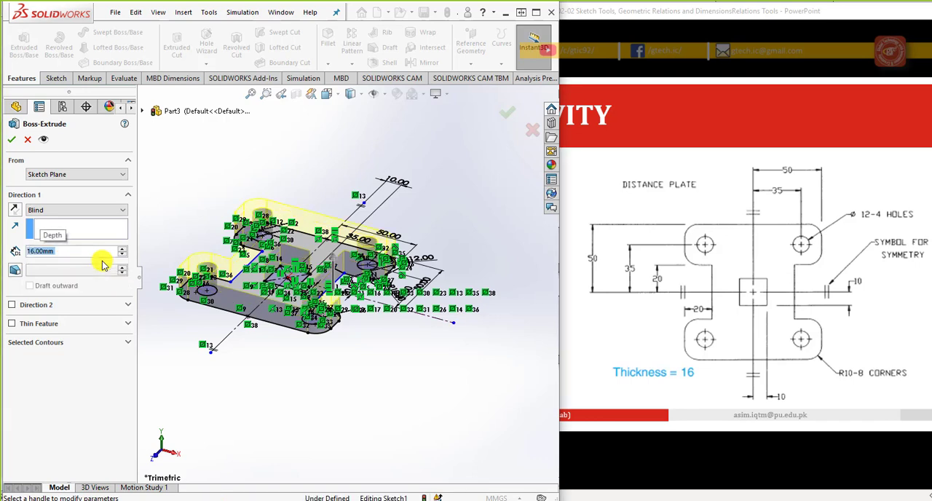
click(507, 116)
key(ctrl+5)
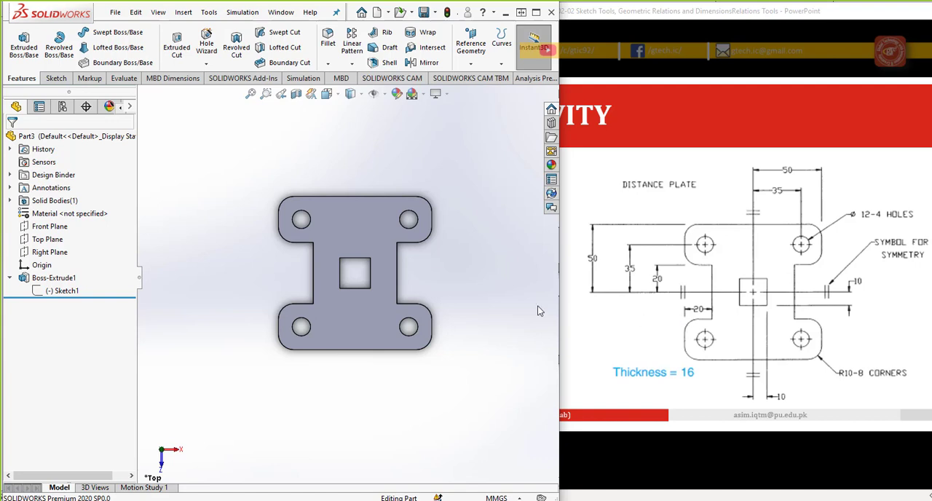
Step: Edit the extrusion's sketch to dimension the right waist edge 20 mm from the lower right lobe's outer edge, and exit the sketch
click(77, 291)
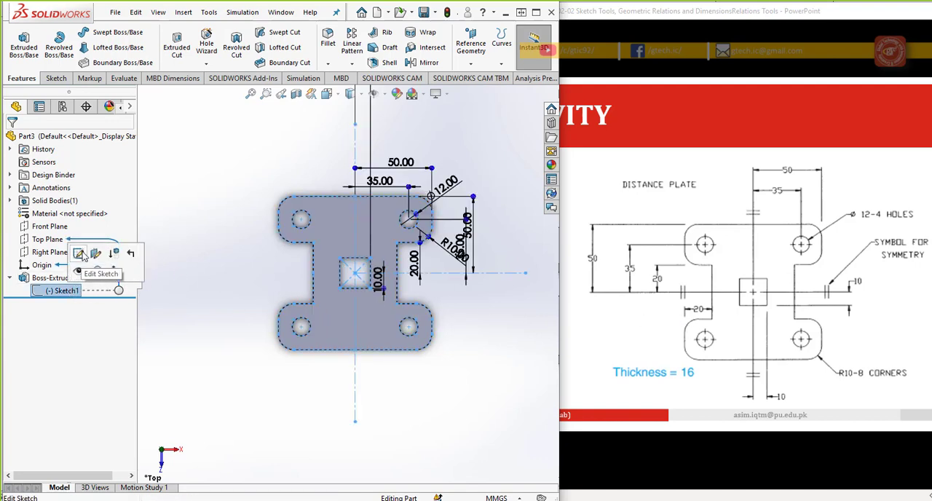
click(86, 255)
scroll(261, 289, down, 2)
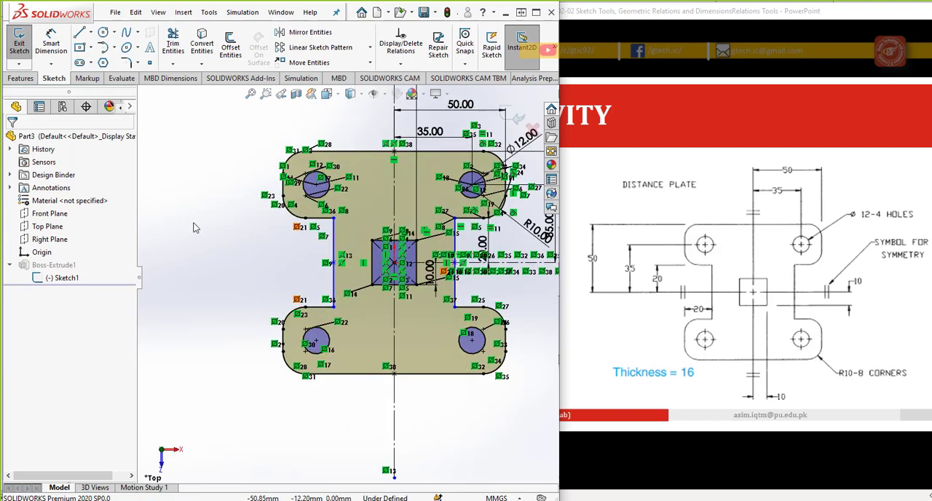
click(52, 46)
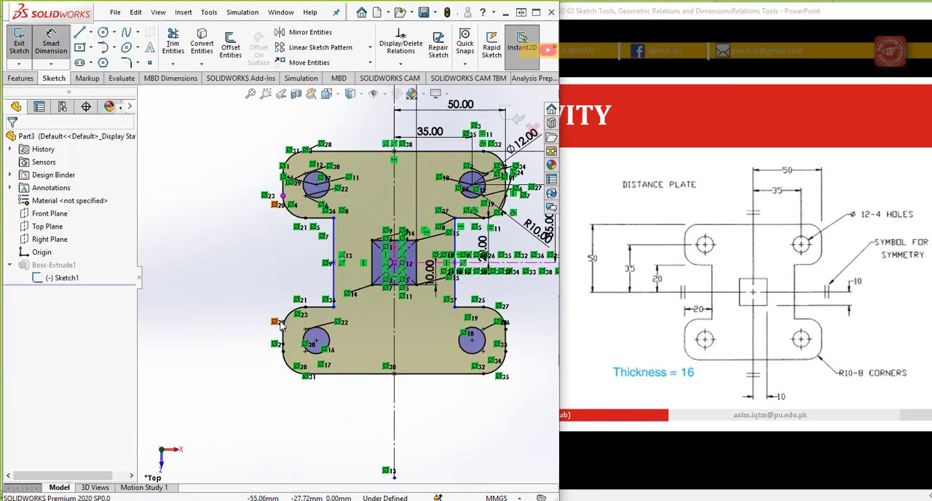
click(455, 295)
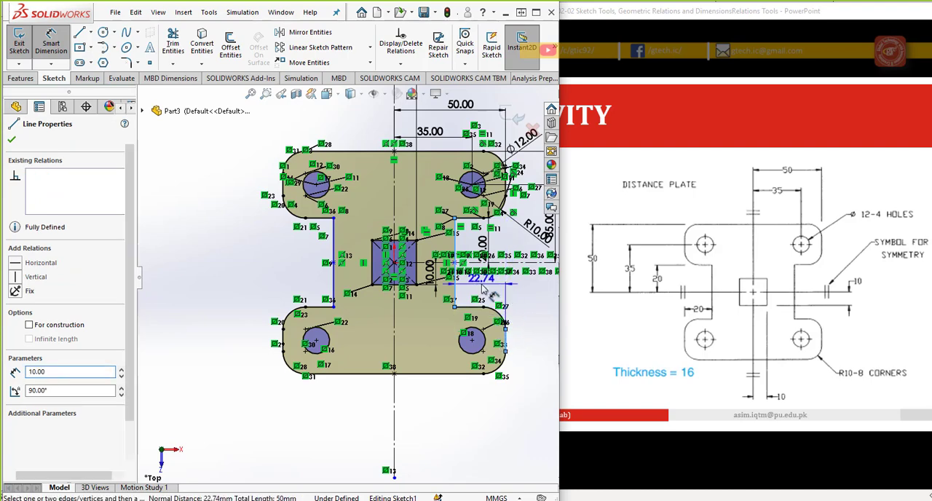
click(484, 290)
text(20)
key(Return)
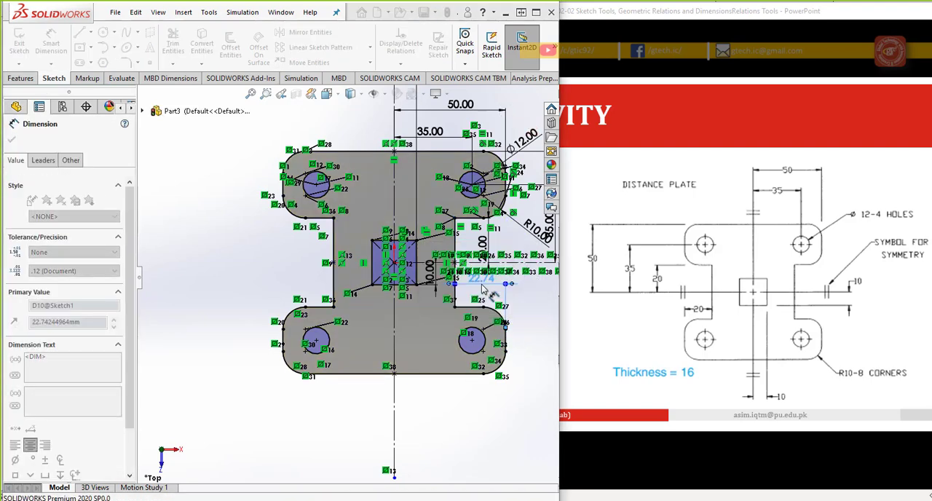
click(502, 413)
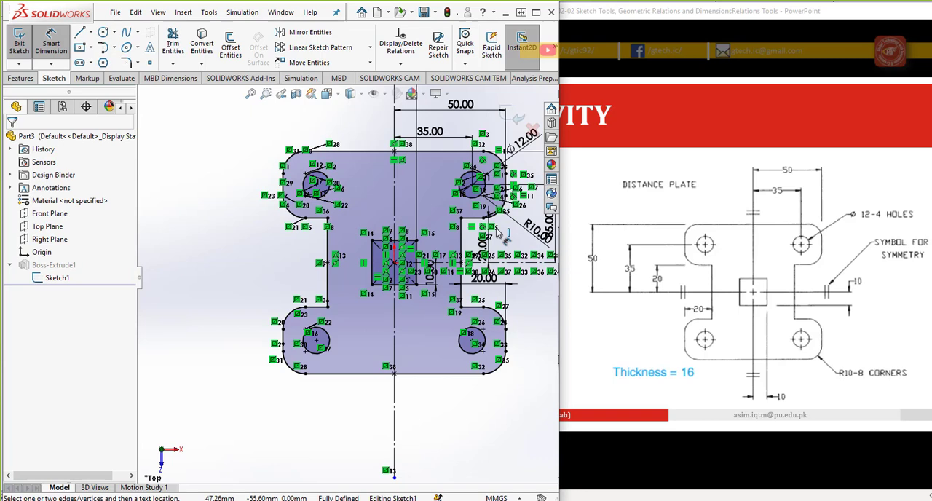
click(518, 118)
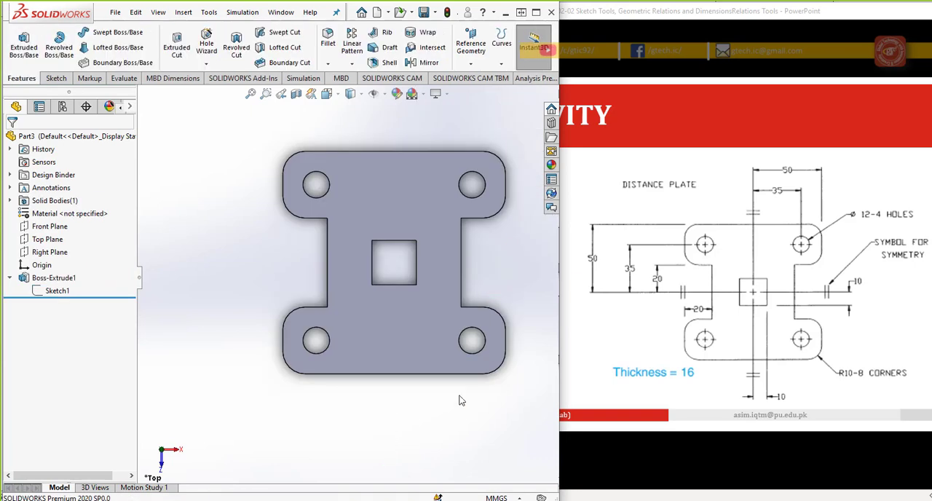